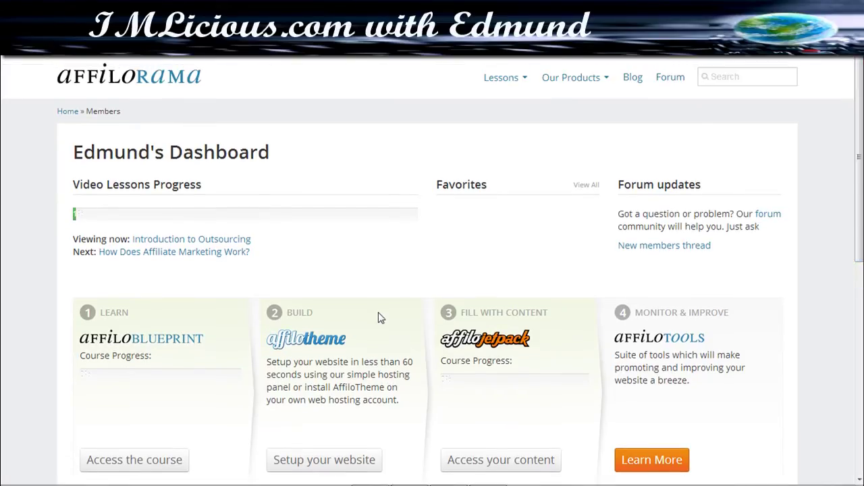
Open the AffiloTheme website setup page from the member dashboard and look through its training videos and bonuses.
scroll(860, 200, down, 1)
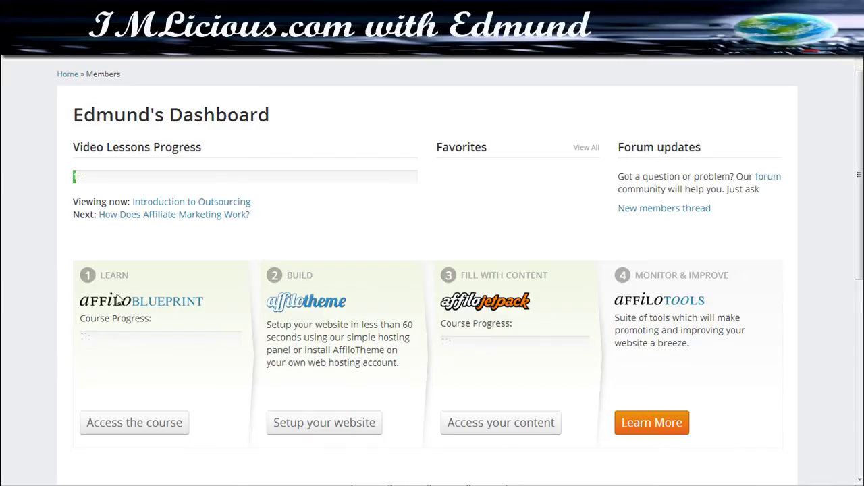
scroll(738, 263, down, 1)
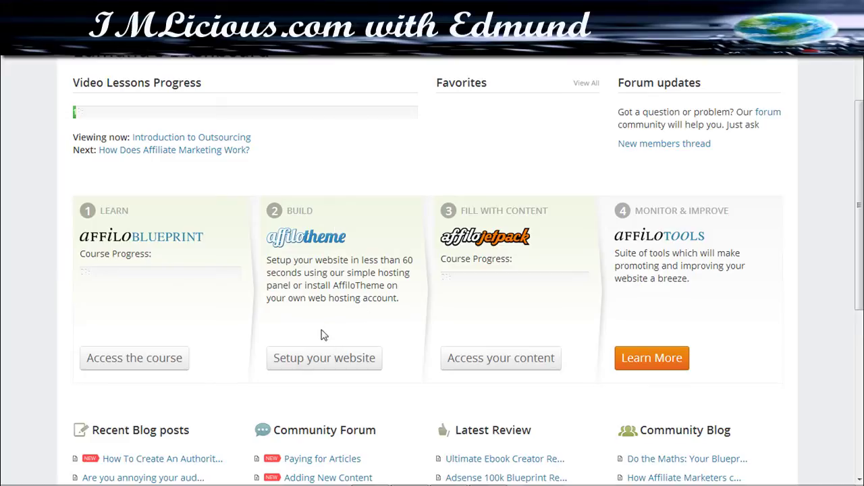
click(338, 364)
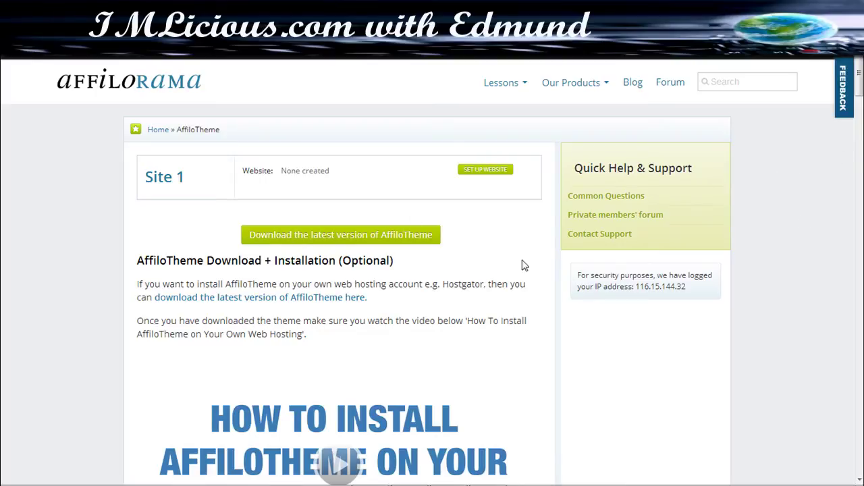
scroll(860, 120, down, 5)
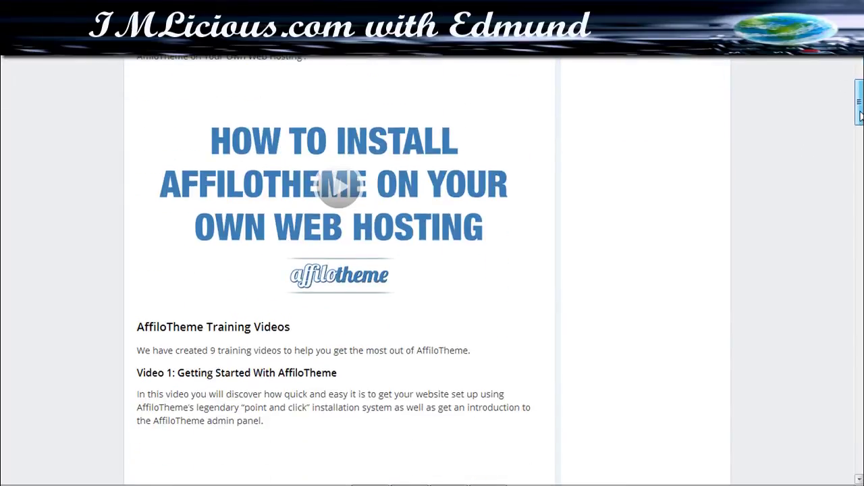
drag(861, 120, 860, 390)
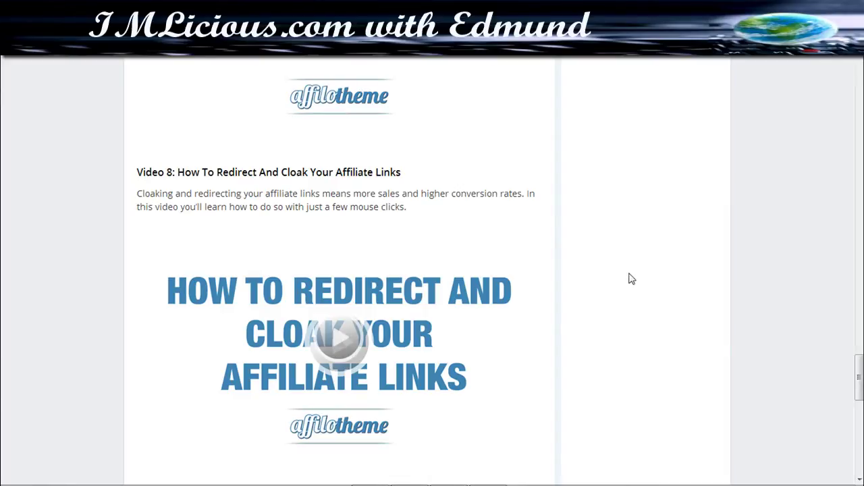
drag(859, 377, 858, 418)
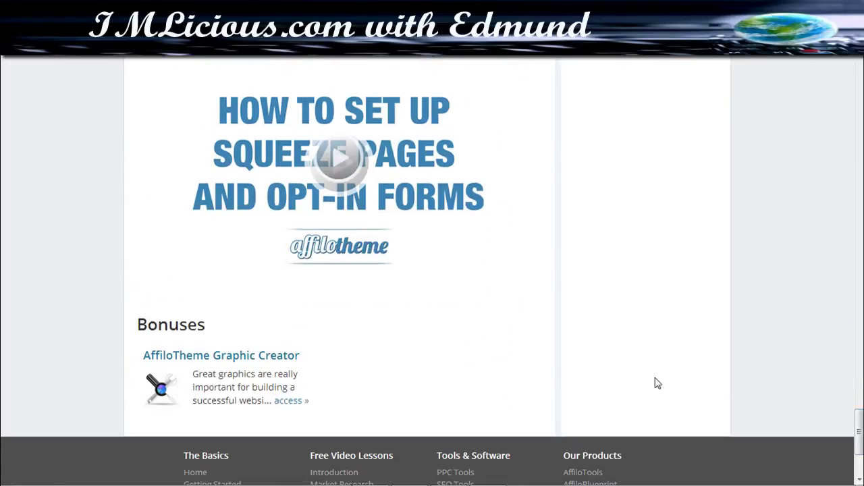
drag(859, 425, 859, 81)
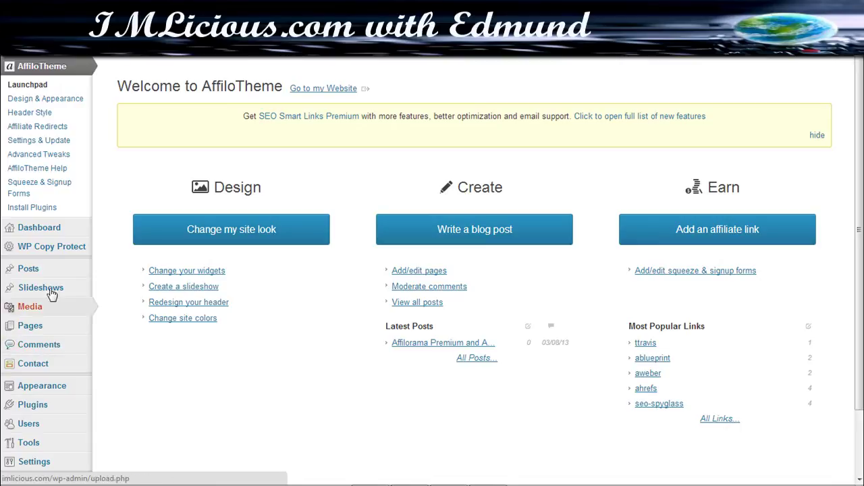
Open the WordPress theme installer's upload form for themes in .zip format.
mouse_move(58, 384)
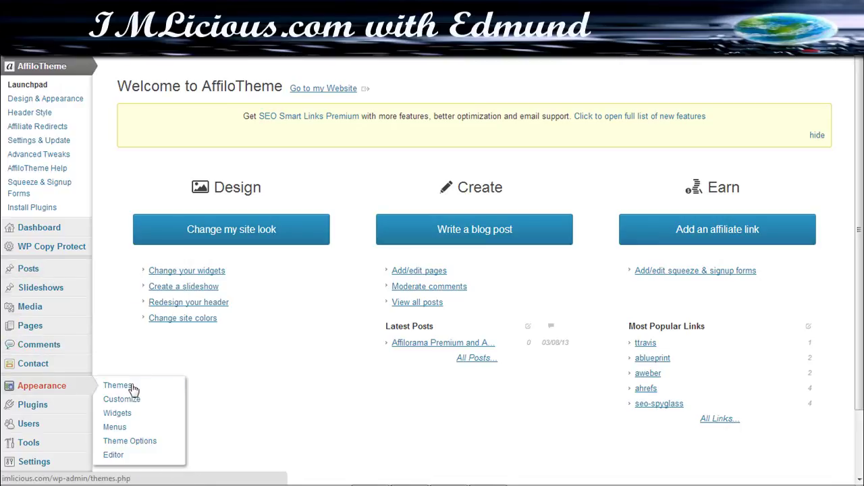
click(125, 389)
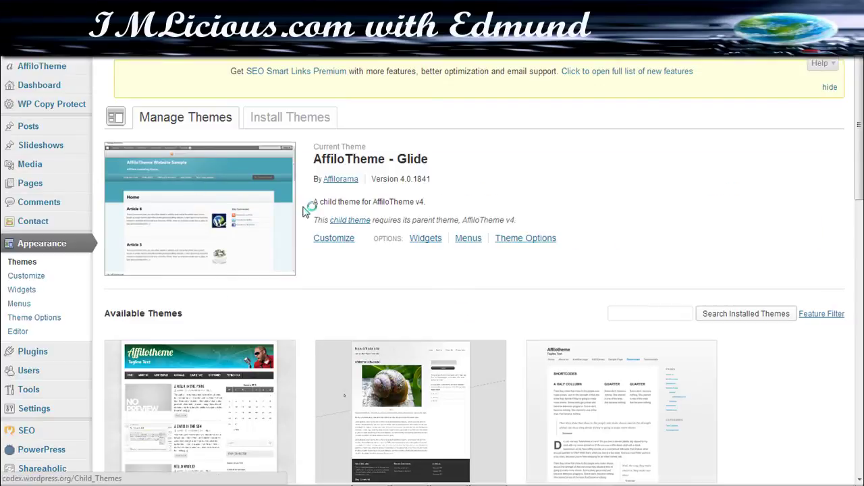
click(284, 78)
click(158, 153)
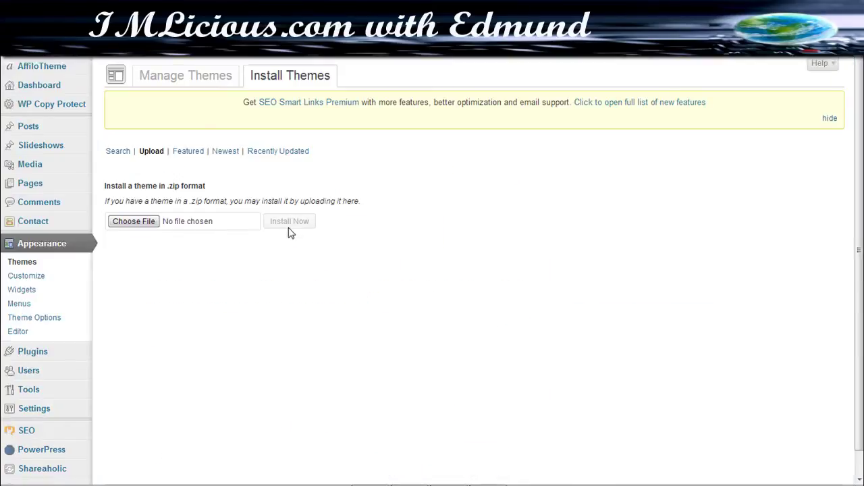
Return to the theme manager and review the current theme and the available AffiloTheme child themes.
click(181, 76)
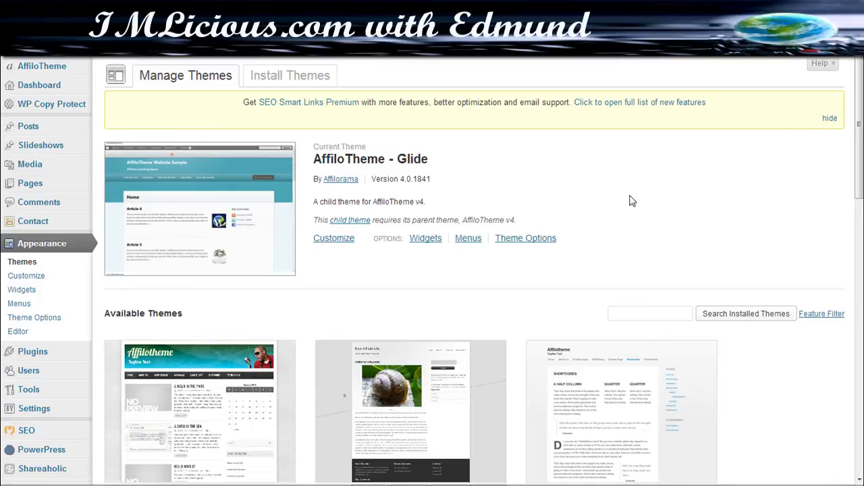
drag(859, 130, 860, 227)
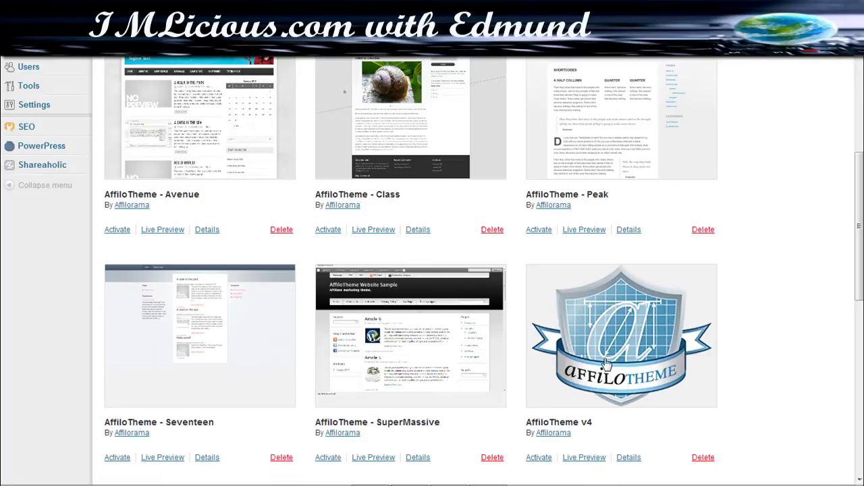
scroll(675, 283, up, 1)
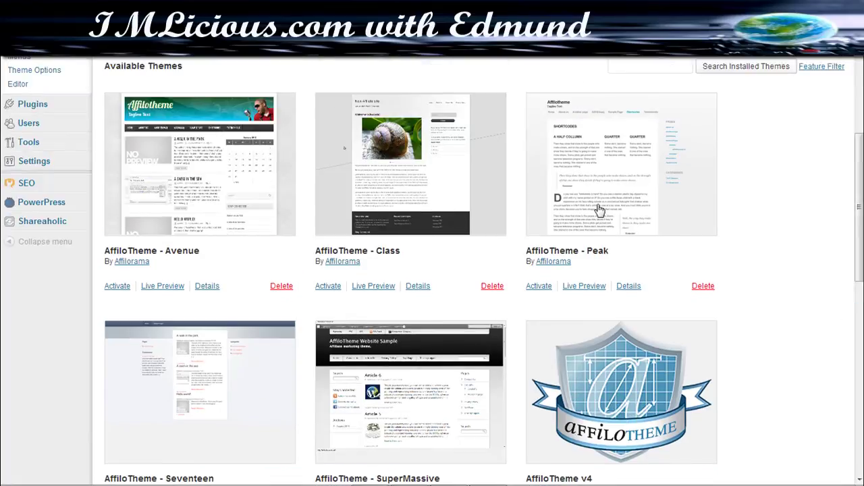
scroll(814, 210, up, 3)
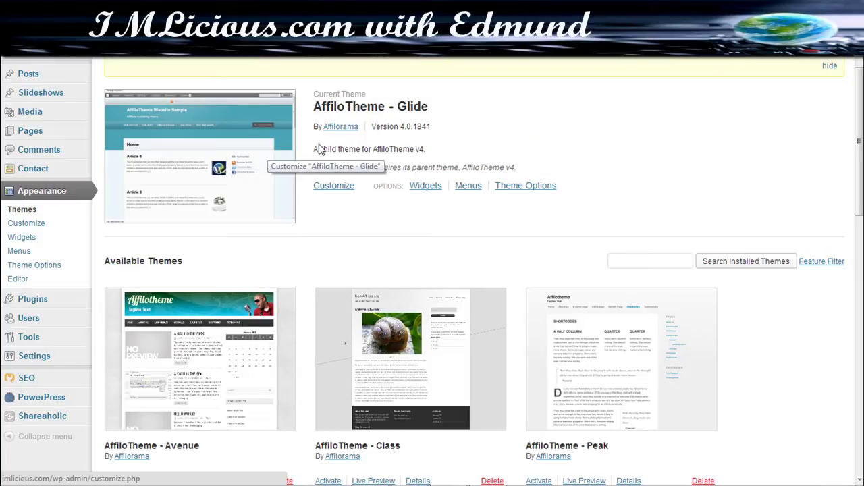
scroll(200, 155, down, 1)
scroll(135, 90, up, 2)
Open AffiloTheme's Design & Appearance settings and view the live IMLicious homepage that uses the theme.
mouse_move(64, 73)
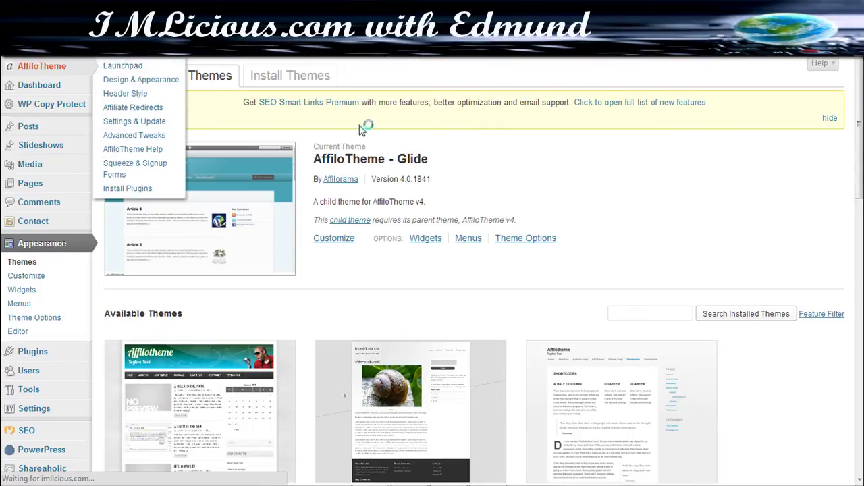
click(515, 236)
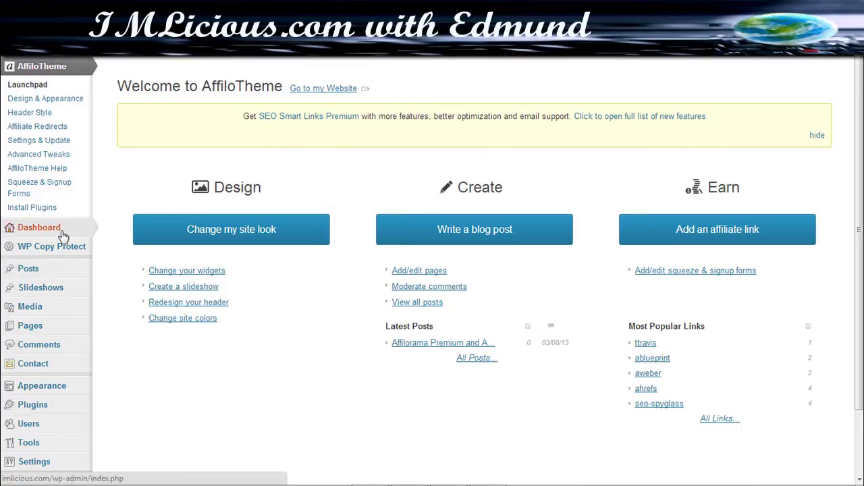
click(68, 108)
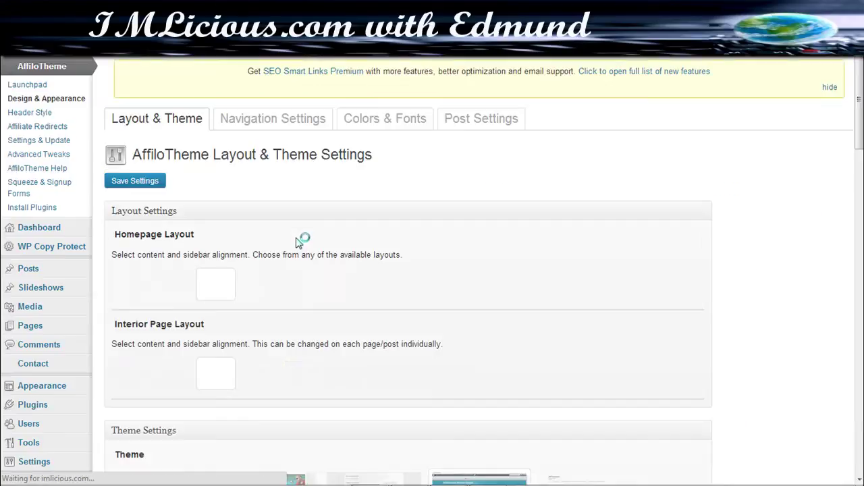
scroll(830, 239, down, 3)
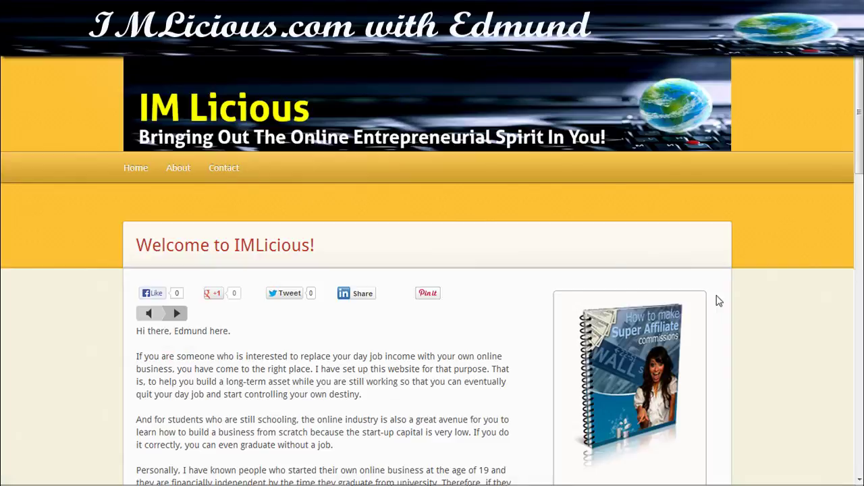
scroll(567, 143, down, 4)
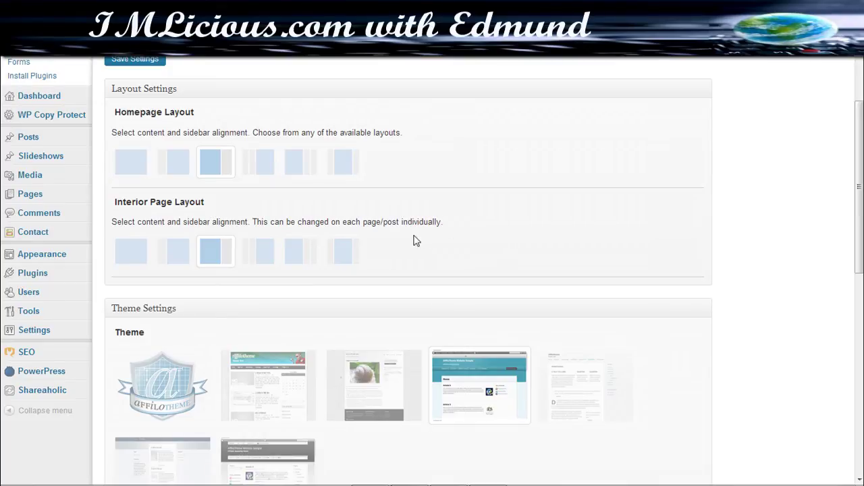
Examine the homepage and interior page layouts, theme choices and color variations in the Layout & Theme settings.
scroll(822, 189, down, 2)
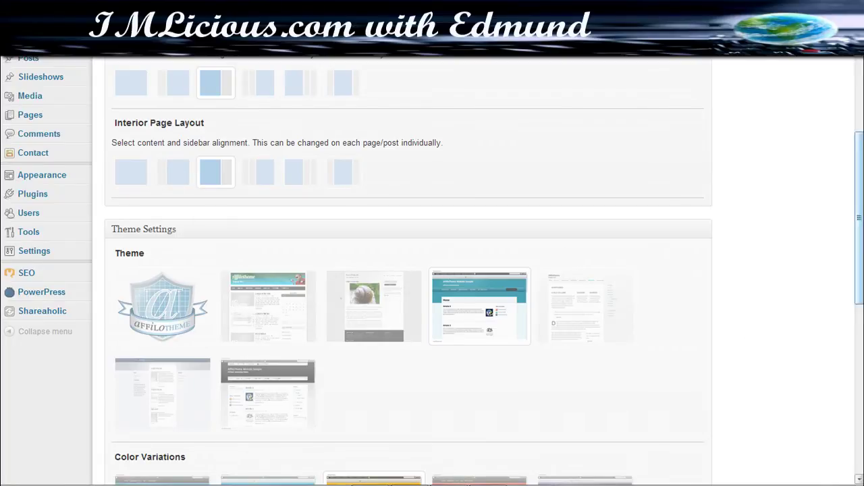
scroll(724, 299, down, 2)
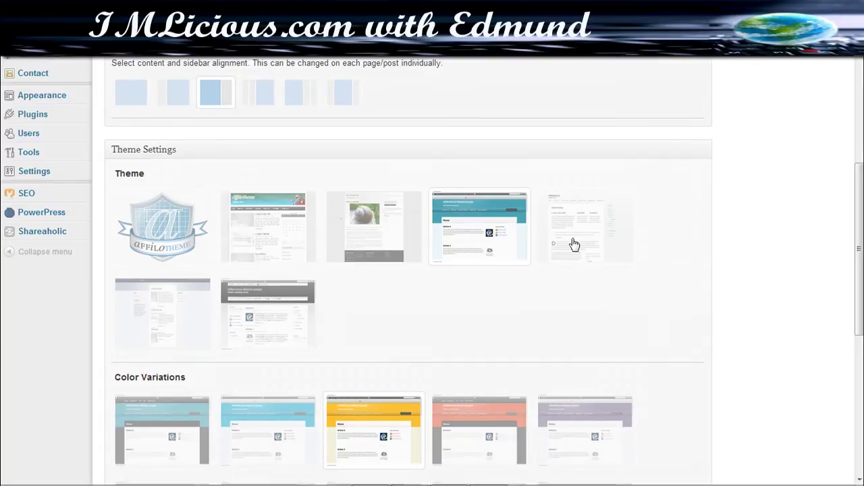
scroll(856, 326, down, 3)
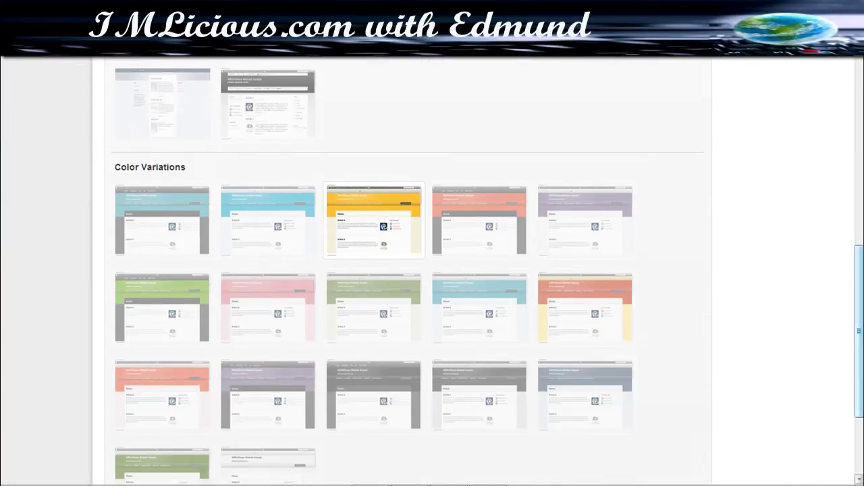
scroll(642, 366, down, 3)
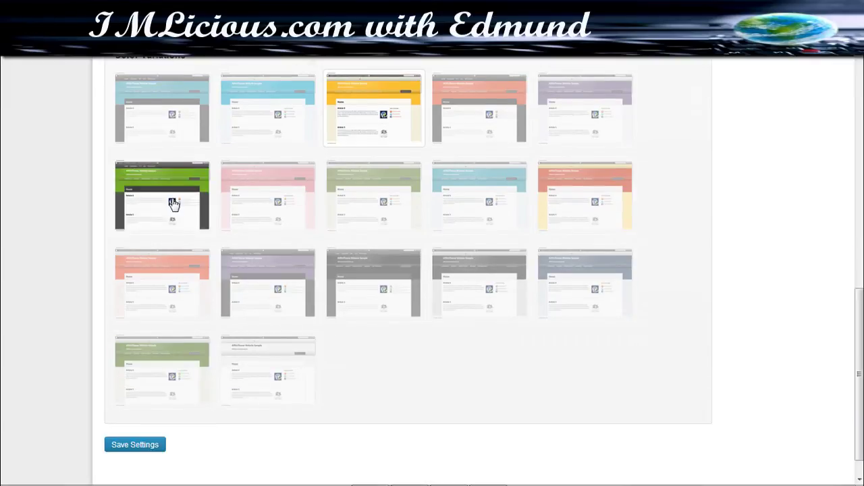
click(859, 139)
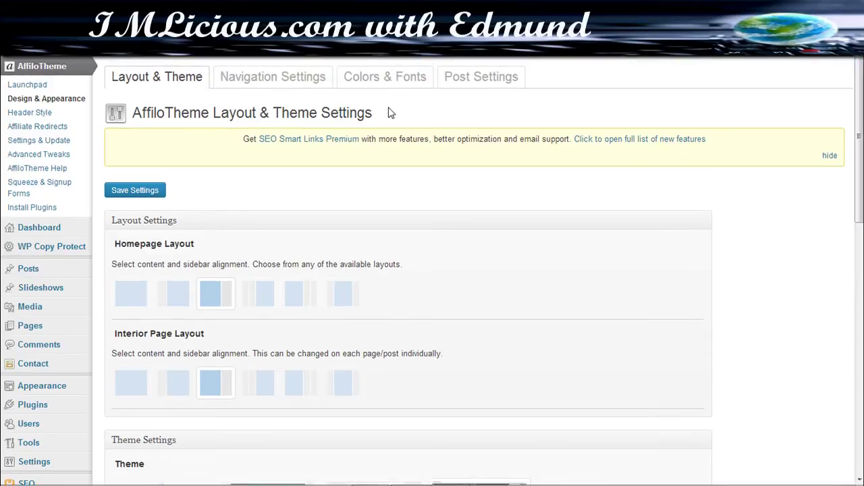
Inspect the primary navigation depth and position options in AffiloTheme's Navigation Settings and look over the live site.
click(272, 83)
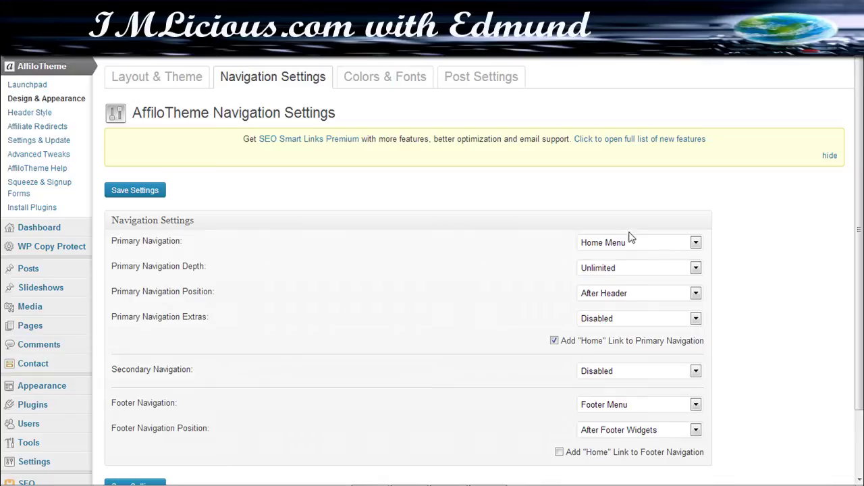
click(662, 270)
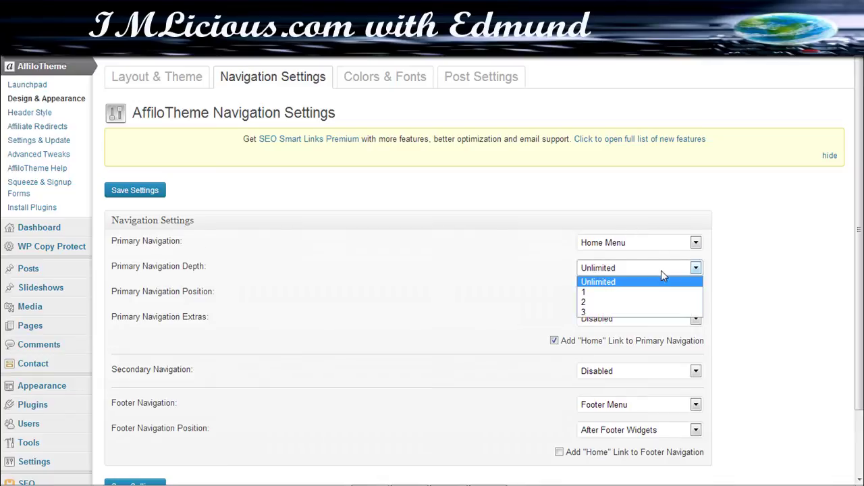
click(647, 281)
click(631, 297)
click(628, 335)
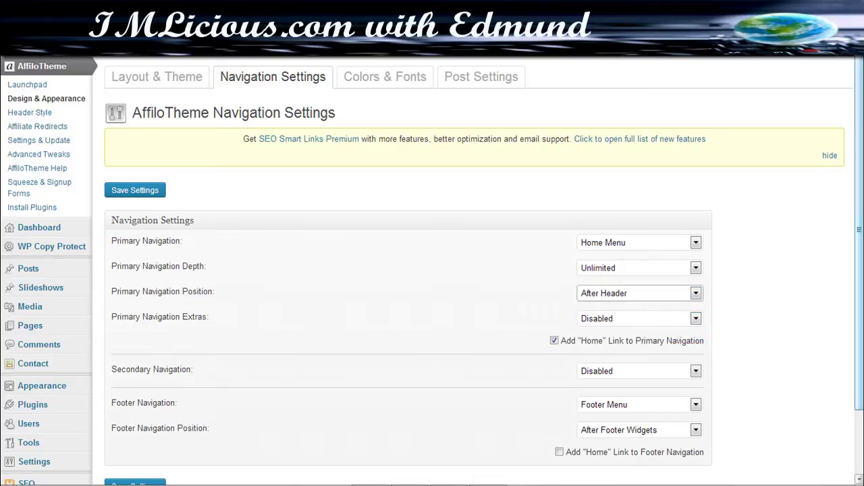
scroll(729, 304, down, 2)
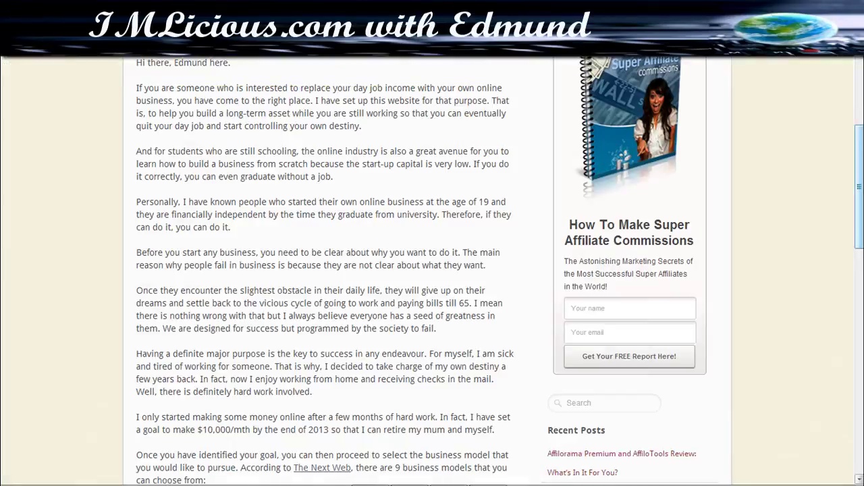
scroll(432, 270, up, 4)
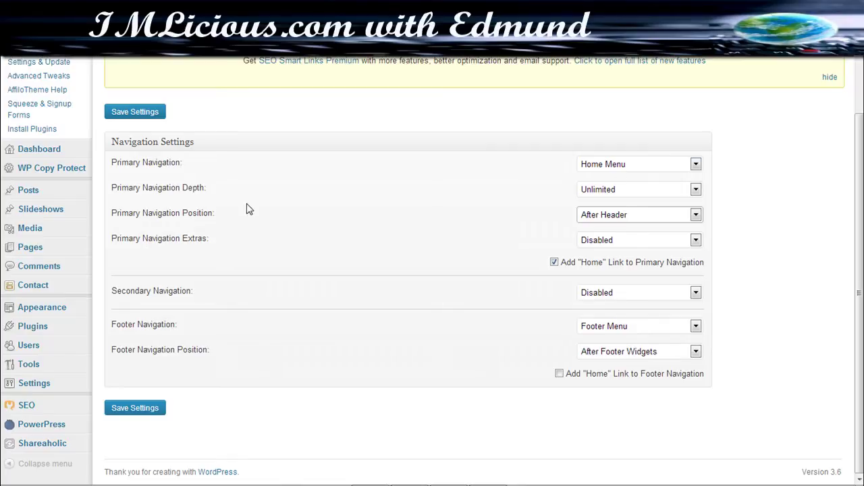
Load the Home Menu in the WordPress menu editor and expand the section for adding custom links.
mouse_move(42, 309)
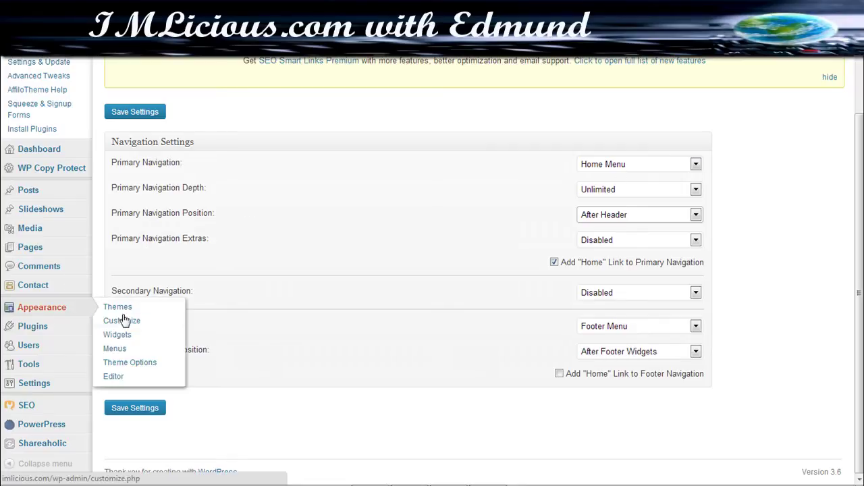
click(114, 349)
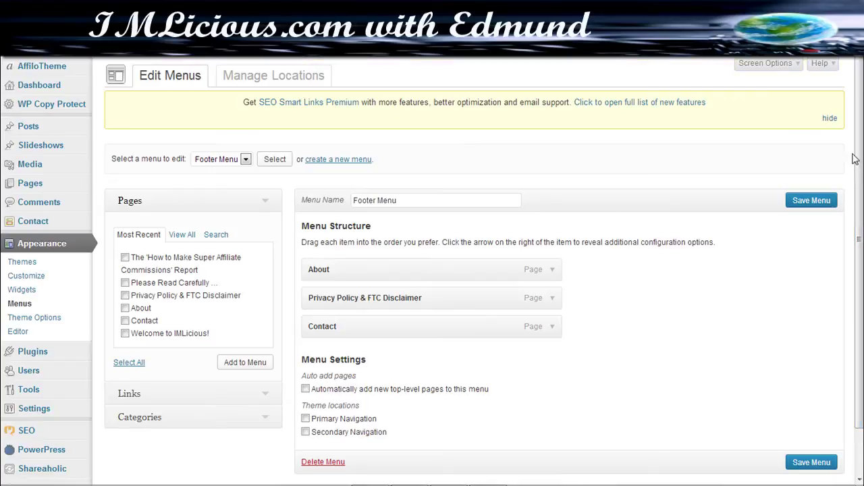
scroll(466, 203, down, 2)
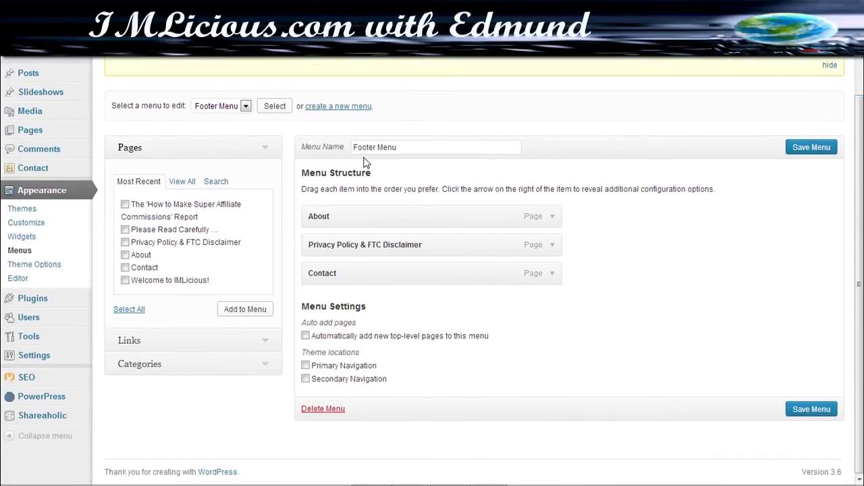
click(238, 108)
click(240, 128)
click(270, 106)
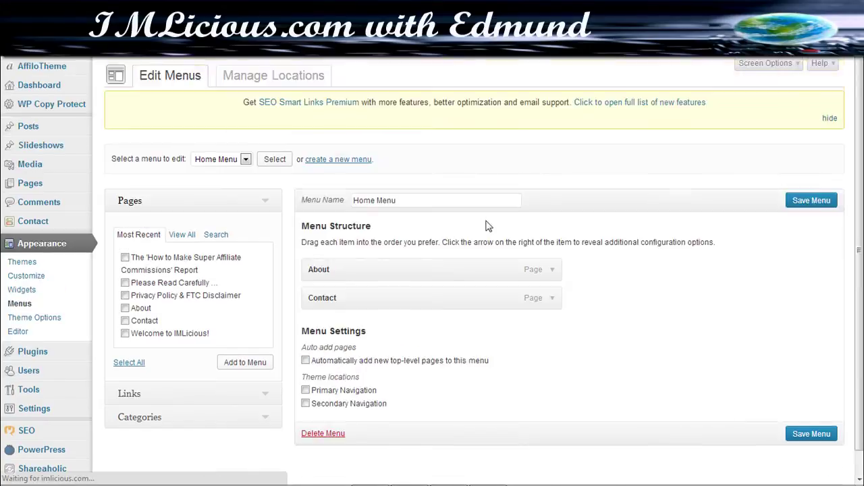
scroll(399, 202, down, 1)
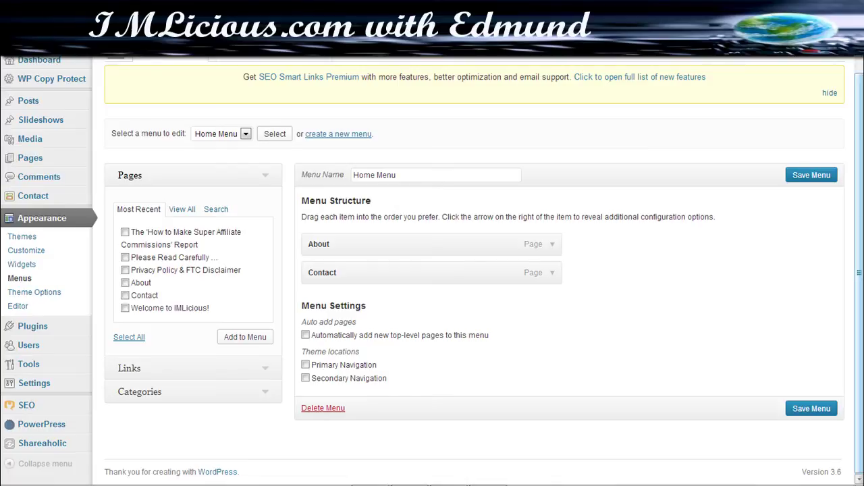
click(265, 373)
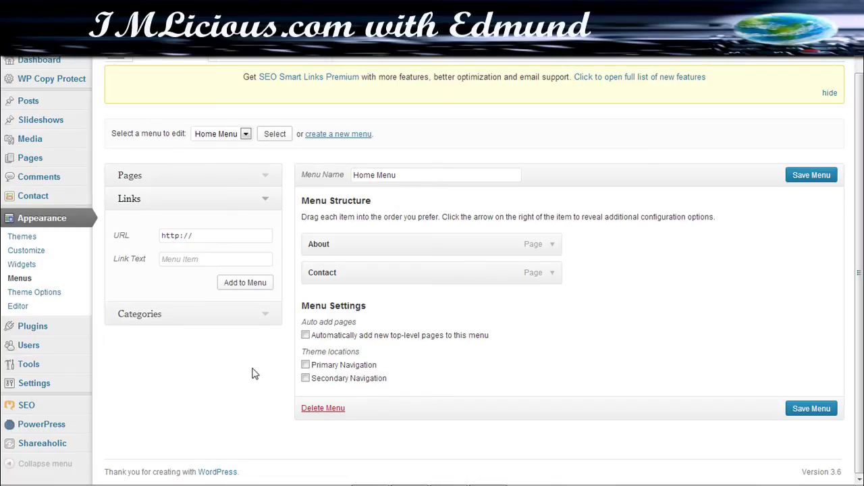
Look over the categories and pages that can be added as menu items, and load the Footer Menu in the menu editor.
click(267, 314)
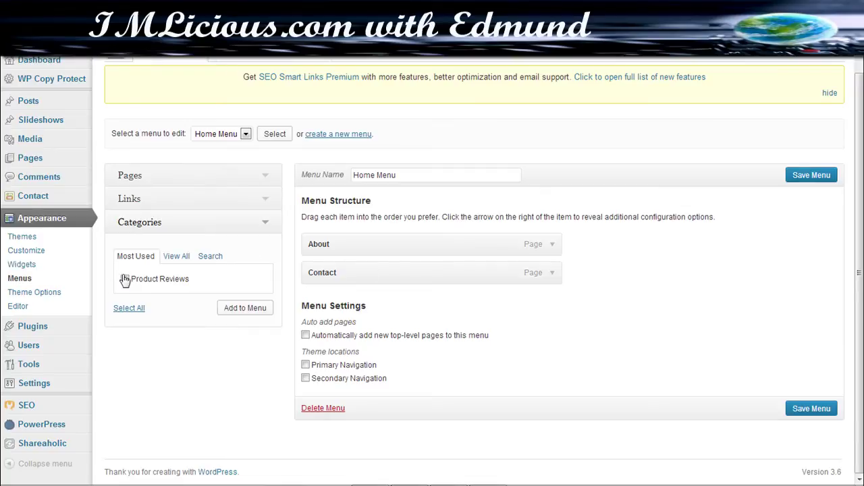
click(265, 177)
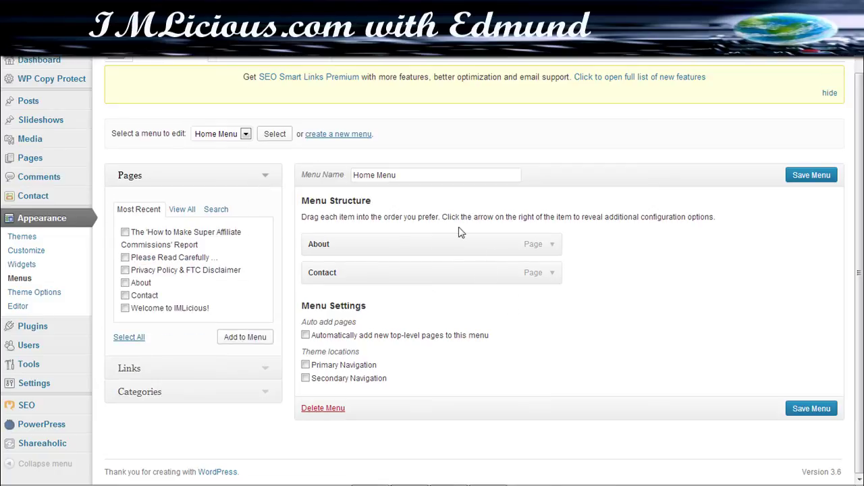
click(246, 134)
click(223, 143)
click(277, 135)
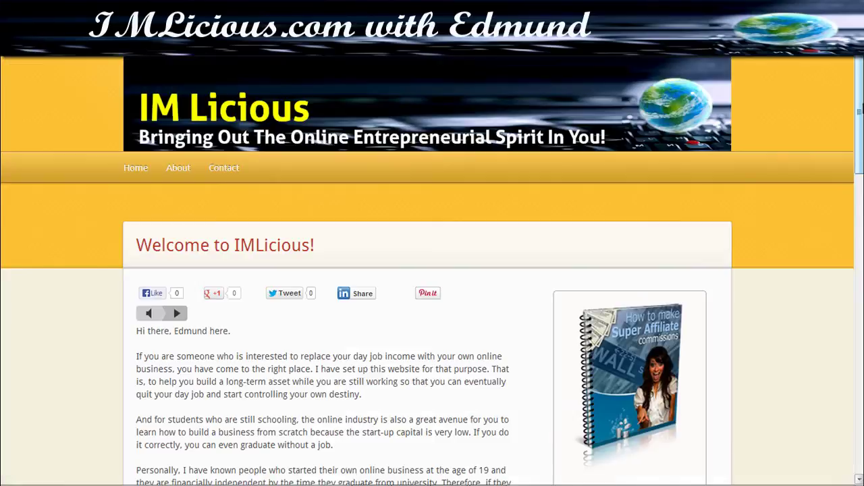
Check the footer links on the live homepage and review the primary and footer options in AffiloTheme's Navigation Settings.
scroll(368, 473, down, 15)
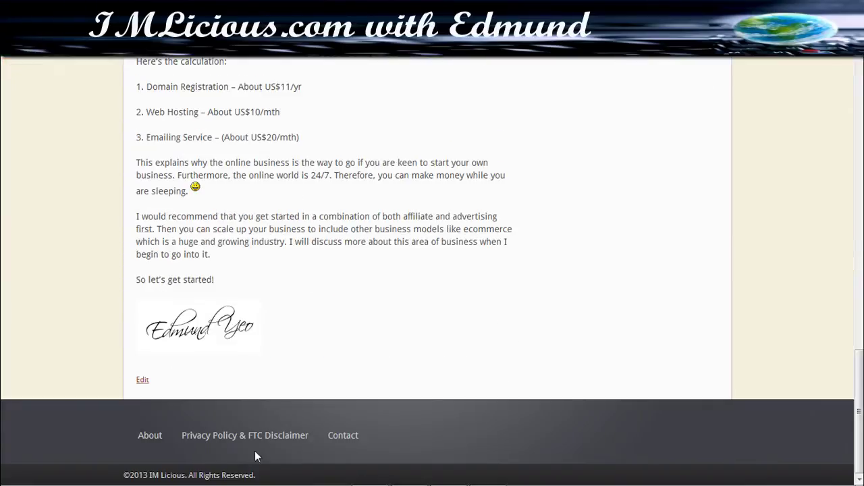
scroll(378, 452, up, 15)
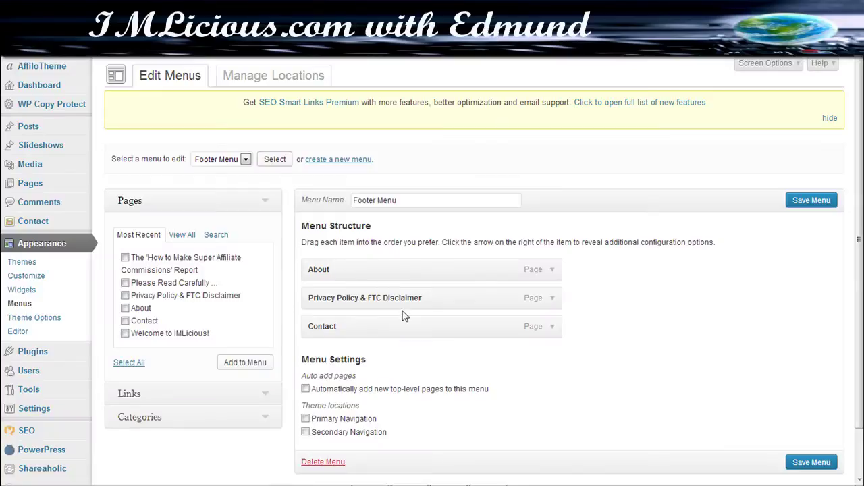
mouse_move(122, 77)
click(125, 80)
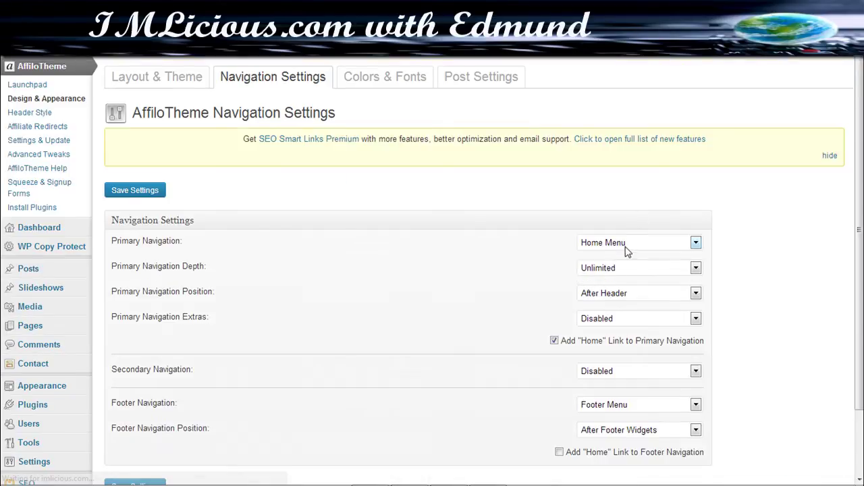
scroll(623, 251, down, 3)
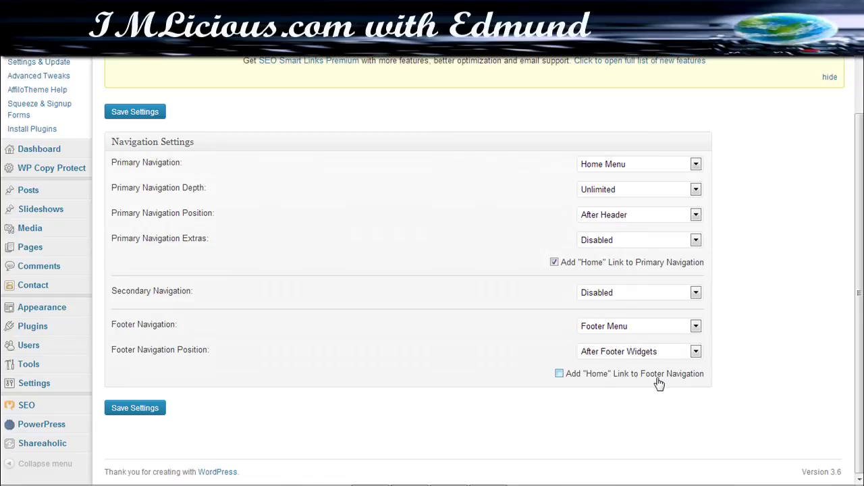
scroll(660, 382, up, 3)
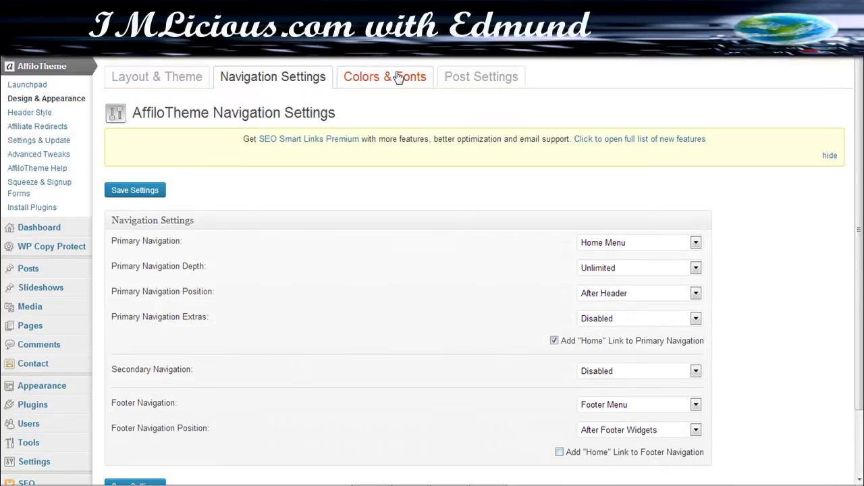
Open AffiloTheme's Color & Font Settings and inspect the font decoration choices for links.
click(392, 77)
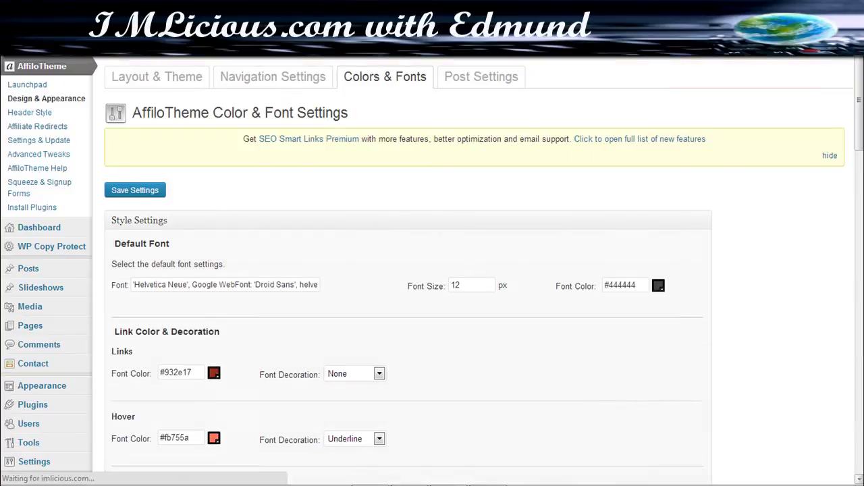
scroll(783, 142, down, 3)
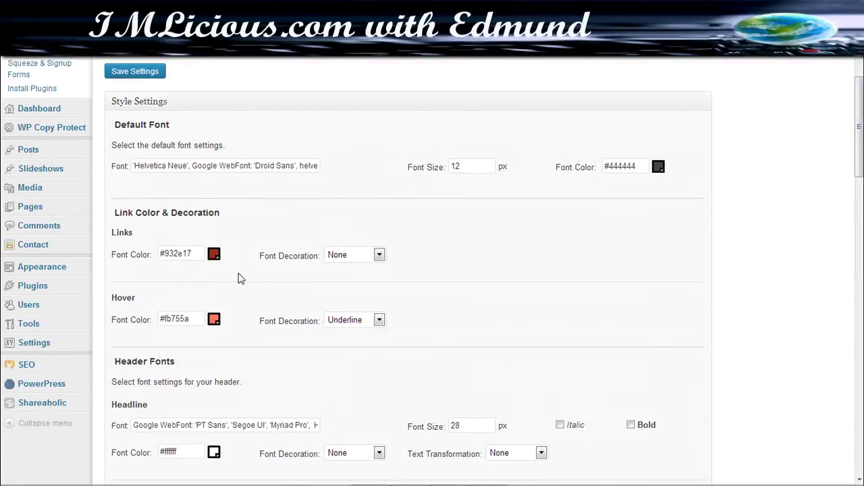
click(370, 260)
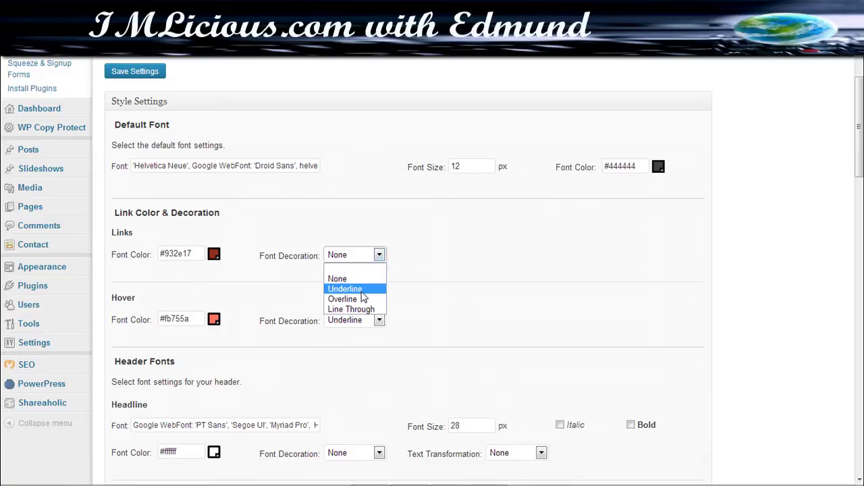
click(363, 260)
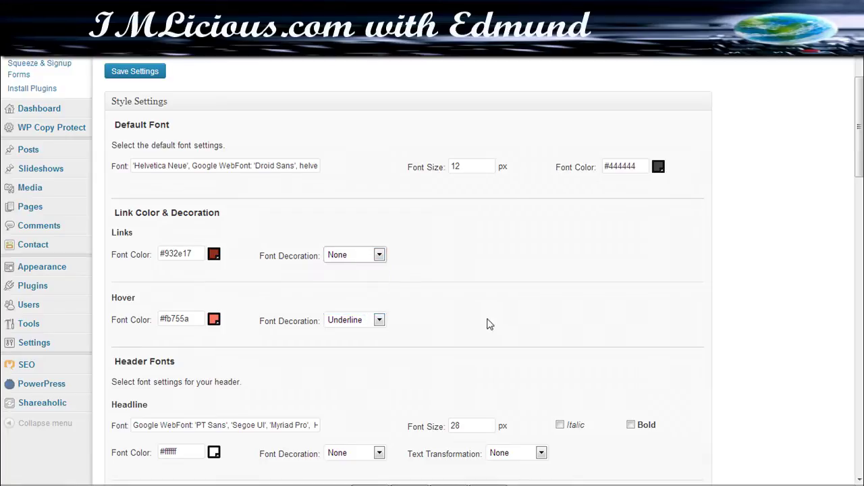
Examine the header, content, heading, navigation and widget font settings on the Color & Font Settings page.
scroll(859, 478, down, 5)
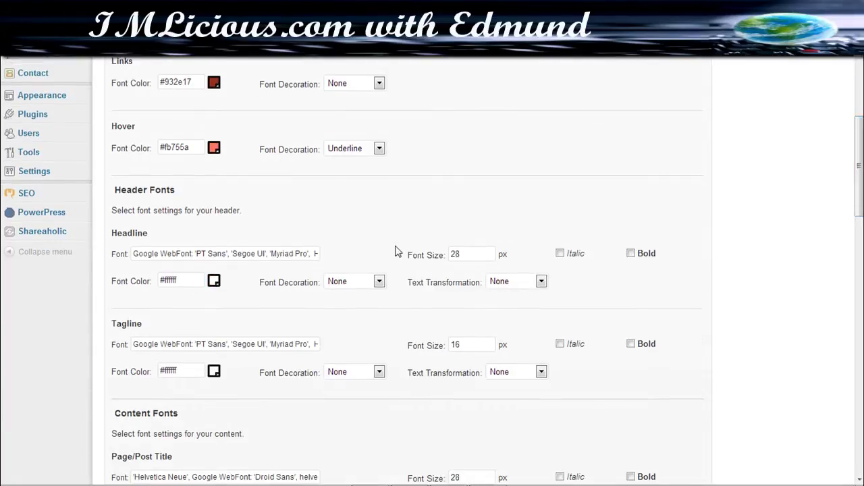
scroll(859, 478, down, 5)
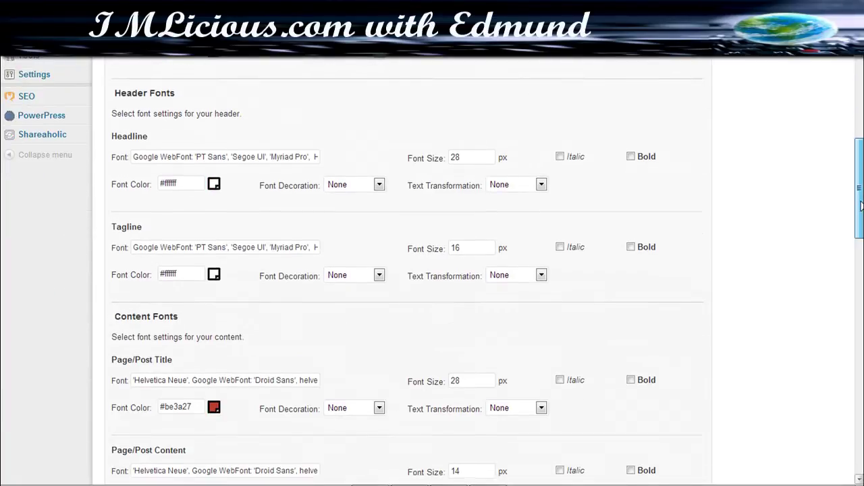
scroll(859, 478, down, 2)
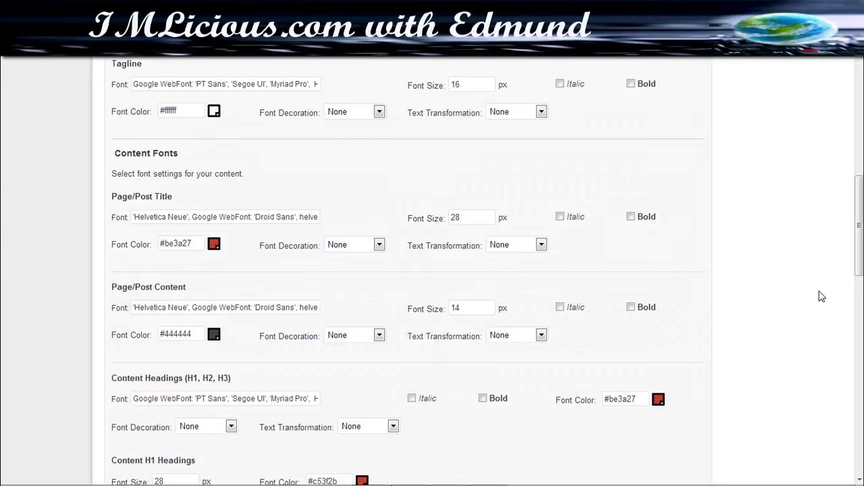
scroll(859, 478, down, 4)
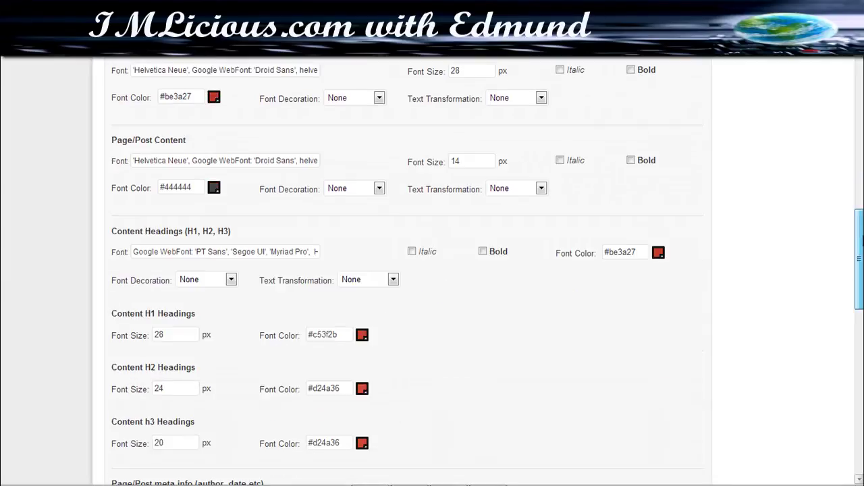
click(213, 188)
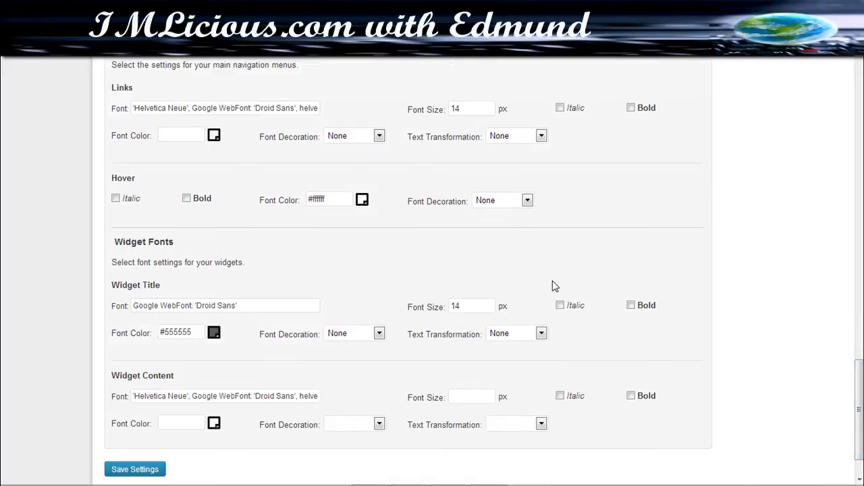
drag(861, 402, 860, 194)
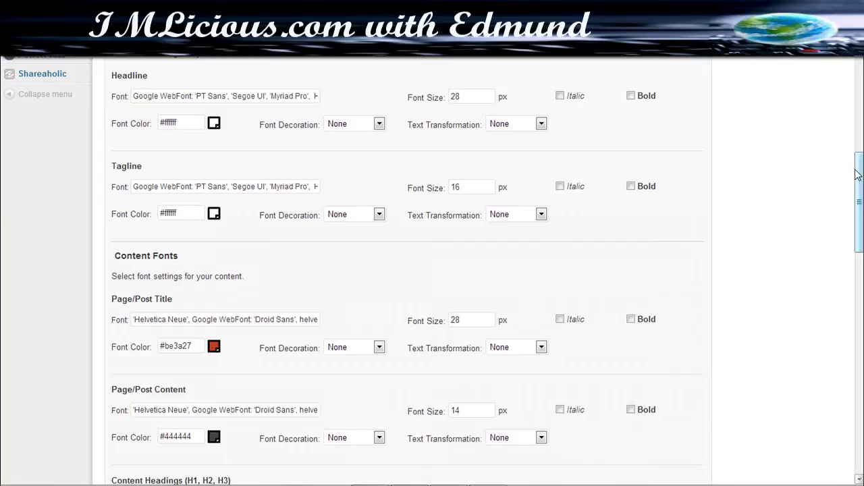
drag(859, 174, 790, 107)
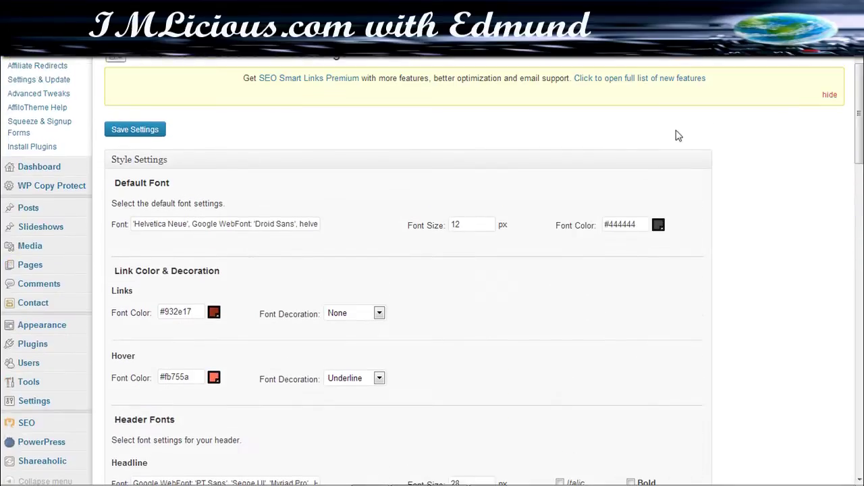
scroll(540, 203, up, 2)
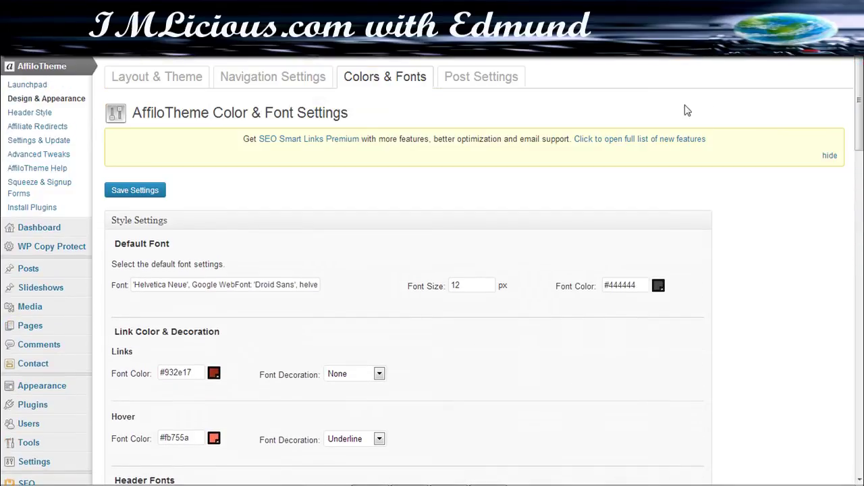
Open AffiloTheme's Post Settings and inspect the choices for how post content appears on the homepage.
click(466, 94)
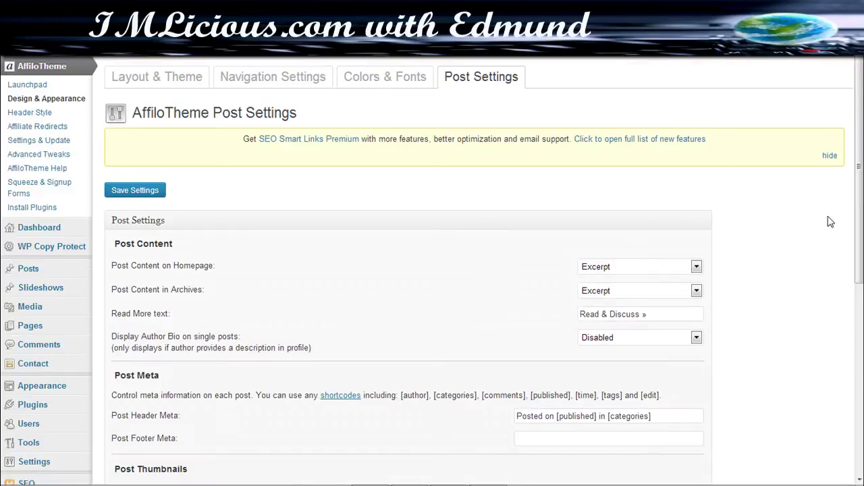
scroll(727, 219, down, 2)
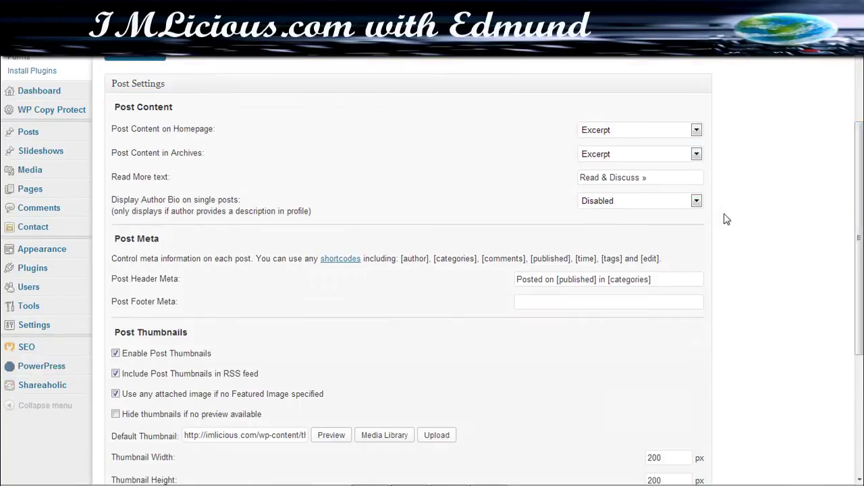
click(645, 129)
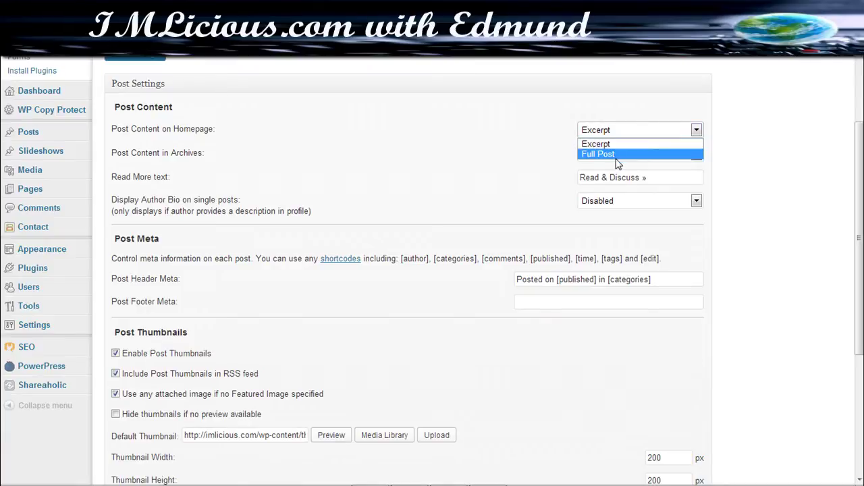
click(483, 174)
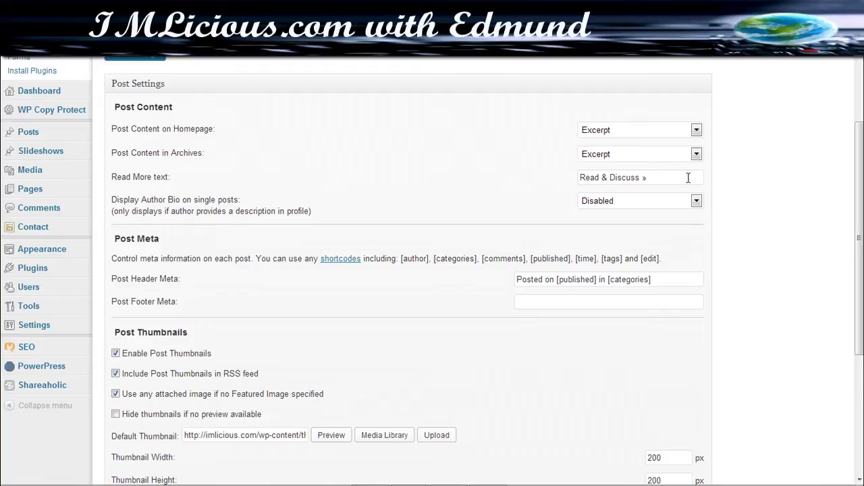
Review the Read More text, post meta, post thumbnail and post navigation options in the Post Settings.
drag(686, 177, 560, 173)
click(661, 179)
scroll(859, 238, down, 2)
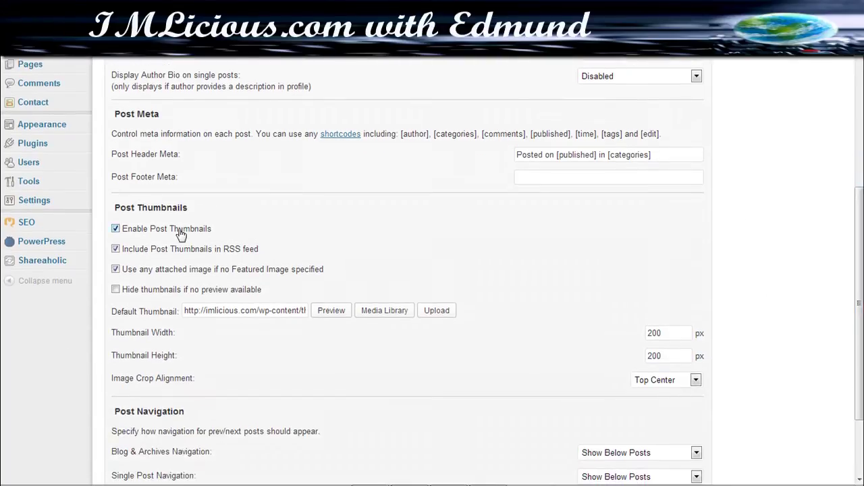
drag(852, 309, 852, 362)
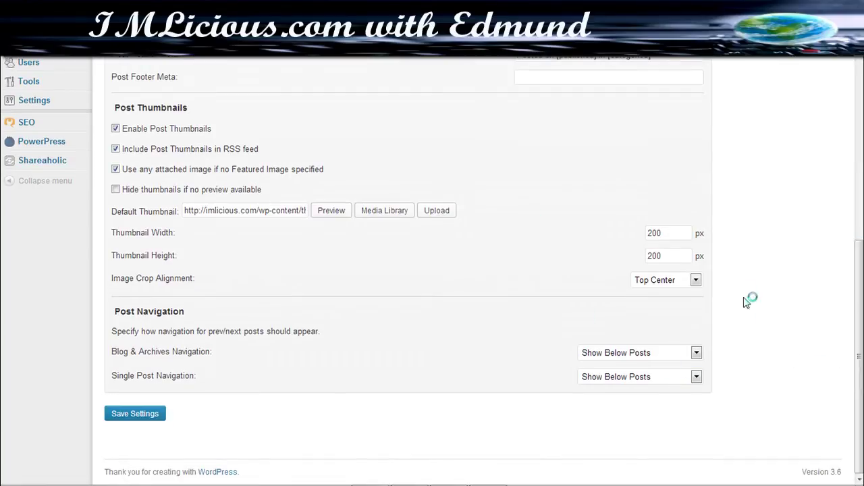
drag(859, 357, 859, 165)
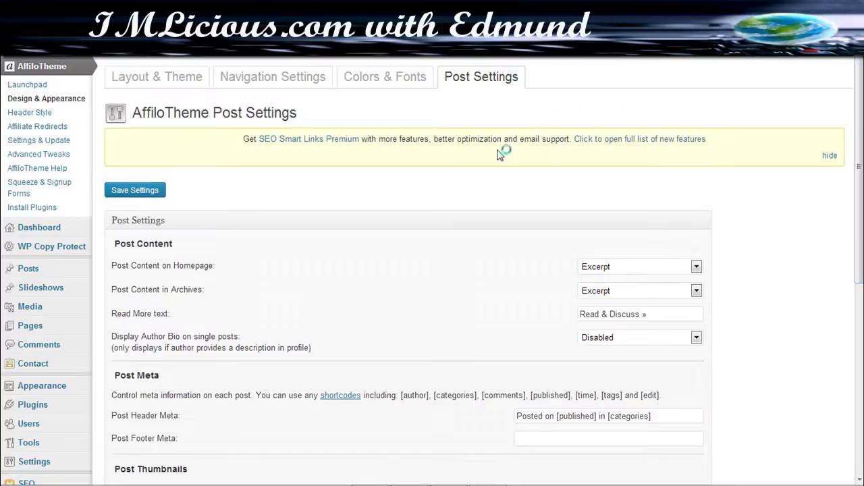
Open AffiloTheme's Header Style settings, preview the header image and review the header text and favicon options.
click(38, 127)
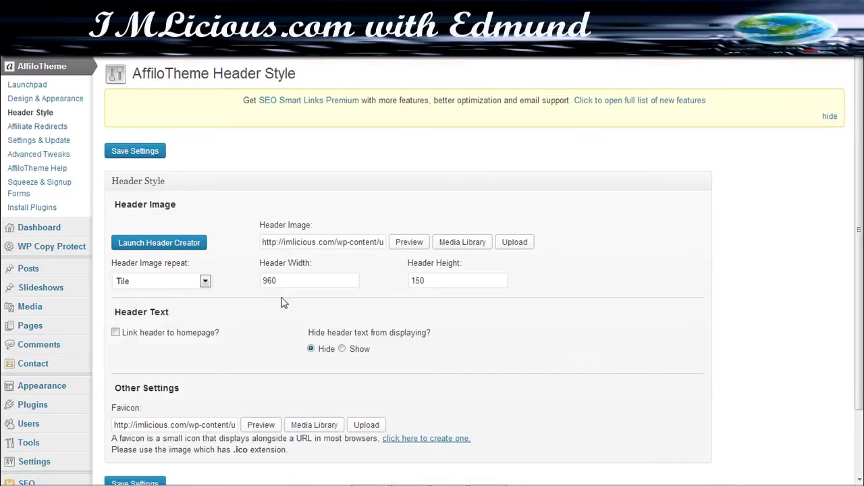
scroll(860, 224, down, 1)
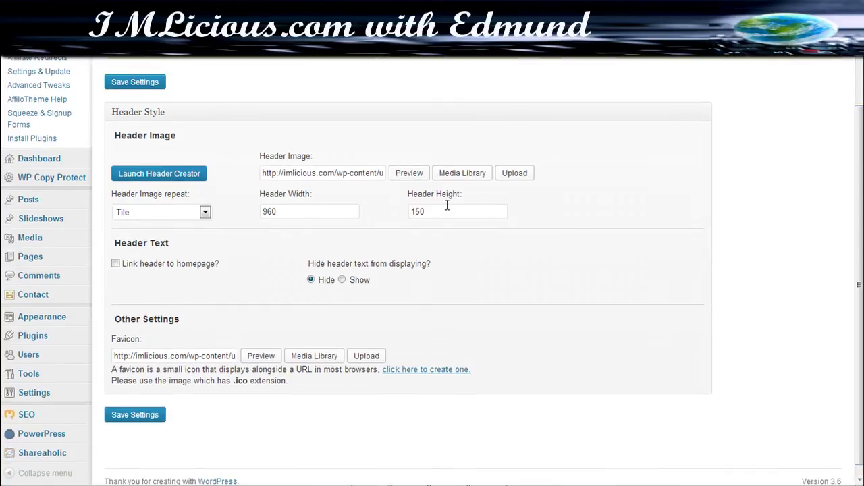
click(406, 175)
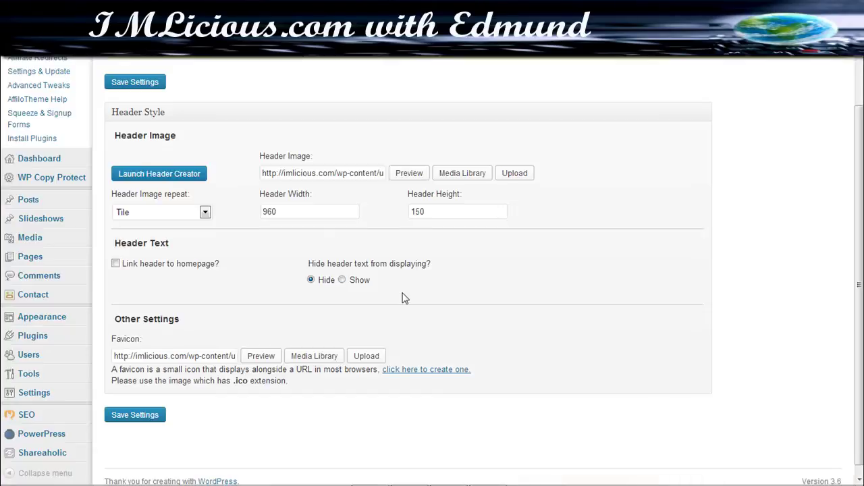
drag(861, 265, 861, 274)
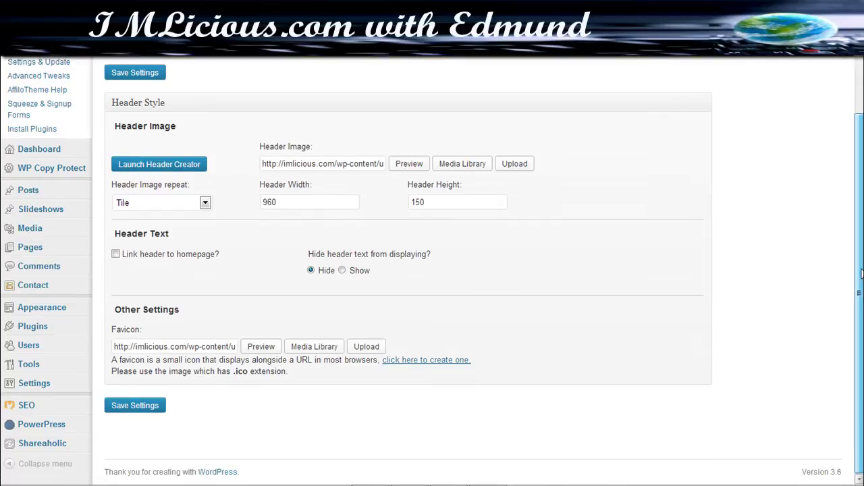
scroll(279, 220, up, 2)
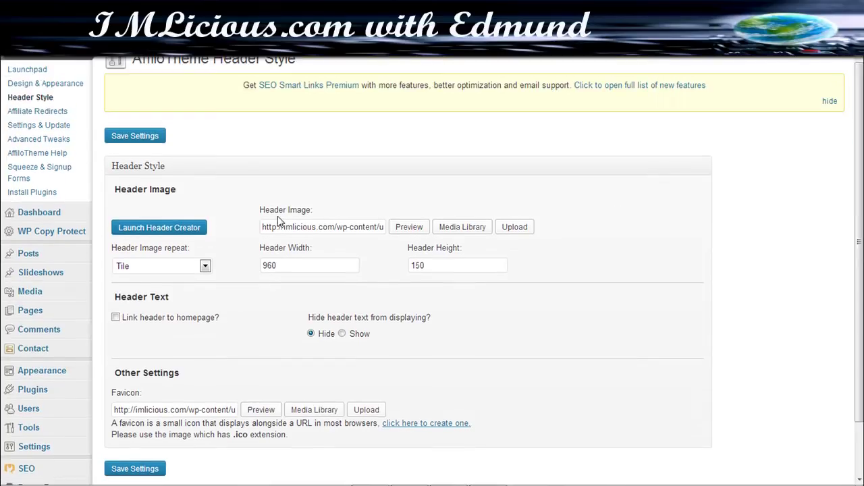
Launch the Header Creator, browse the background patterns with Crosses switched off, and add the At Table stock image to the banner.
click(166, 232)
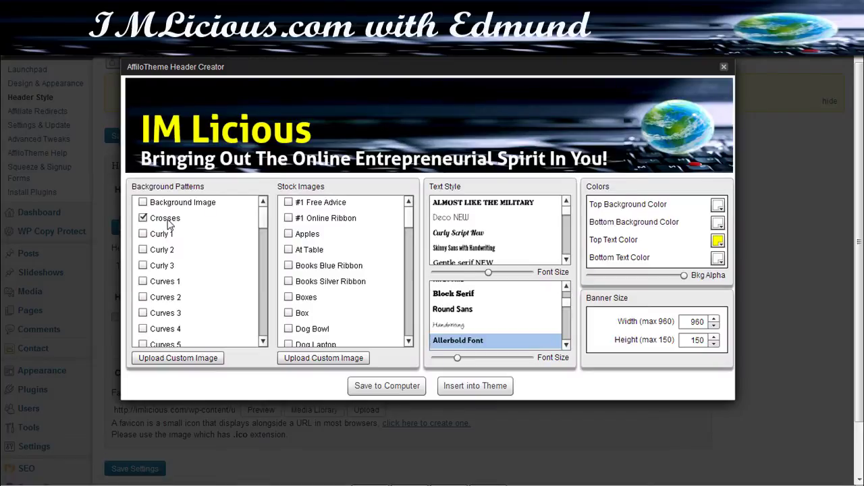
click(172, 225)
drag(265, 218, 258, 335)
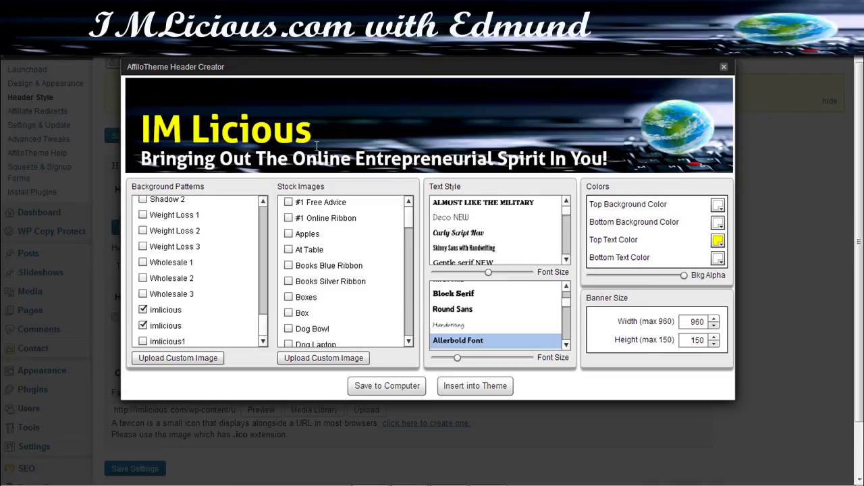
scroll(262, 327, up, 2)
scroll(261, 324, up, 1)
drag(261, 318, 258, 203)
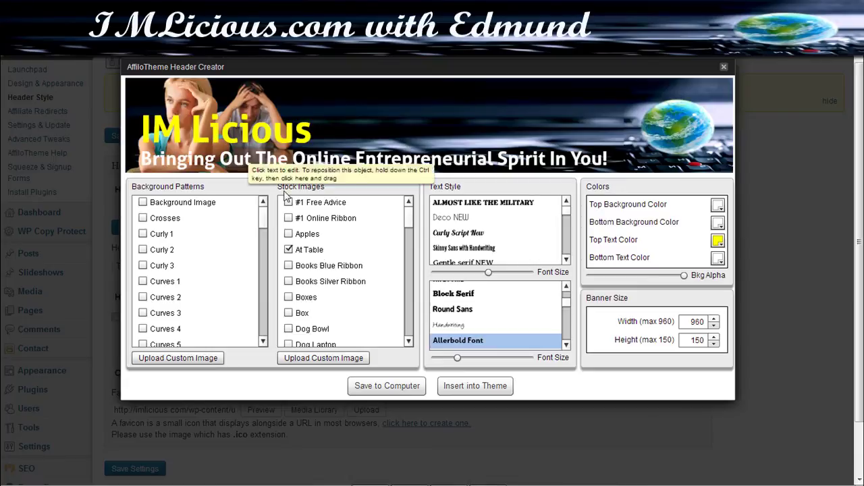
Remove the At Table image from the banner, try the Books Blue Ribbon image, and browse the remaining stock images.
click(310, 250)
click(319, 266)
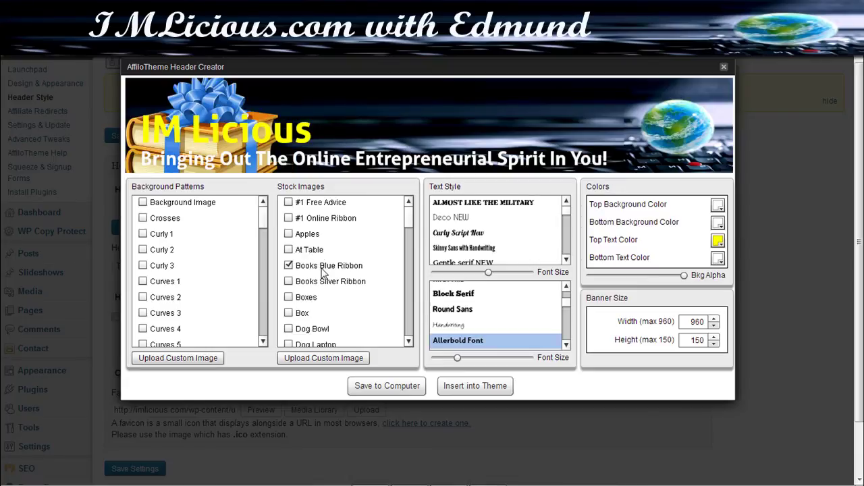
click(323, 269)
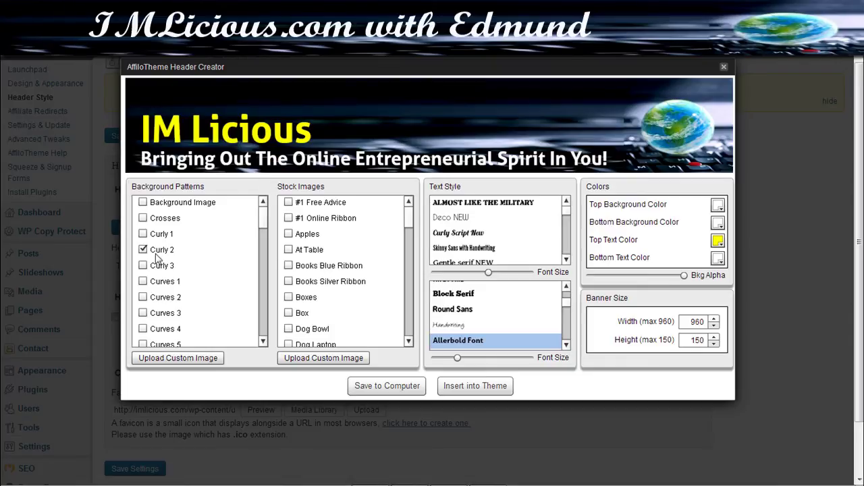
scroll(331, 303, down, 10)
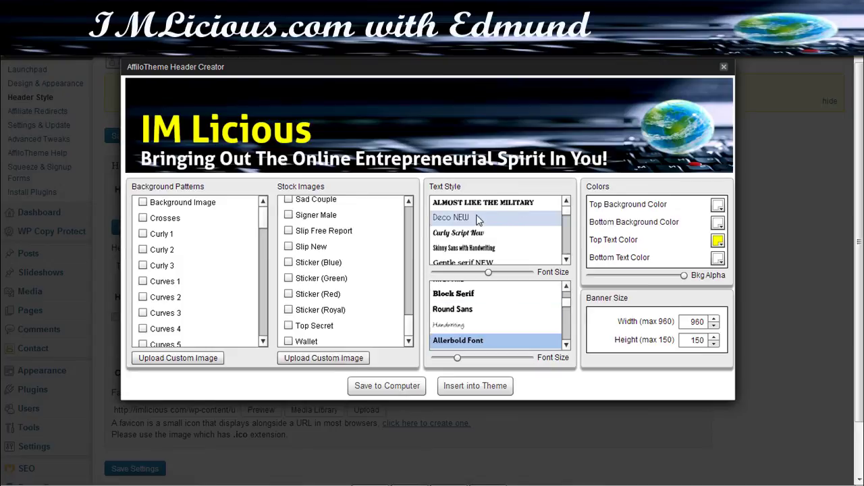
Browse the title fonts, try Handwriting for the tagline, switch it back to Allerbold Font, and close the Header Creator.
drag(567, 214, 565, 228)
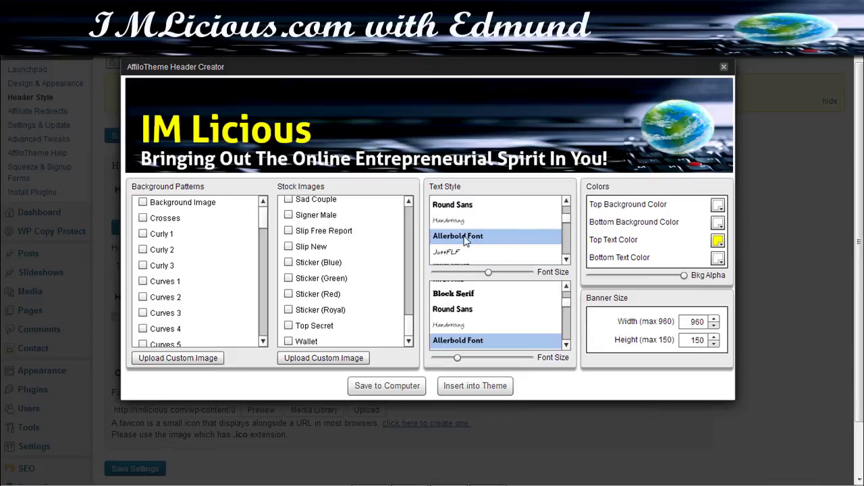
scroll(551, 227, up, 2)
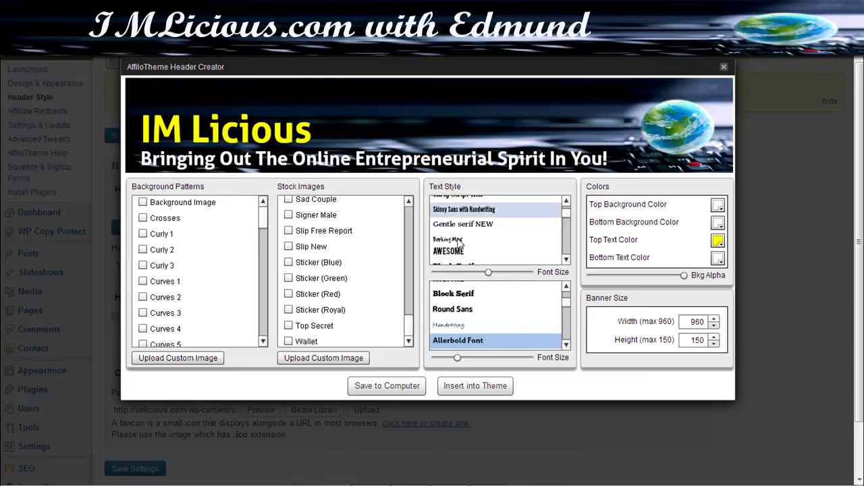
click(456, 330)
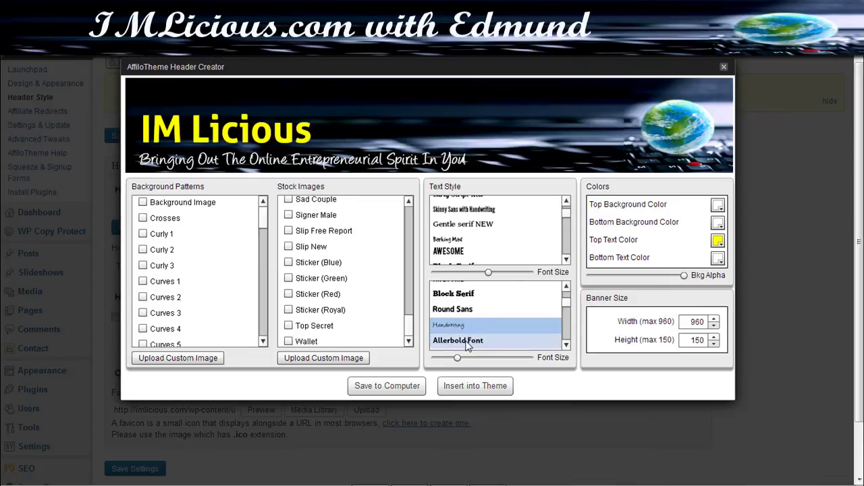
click(468, 341)
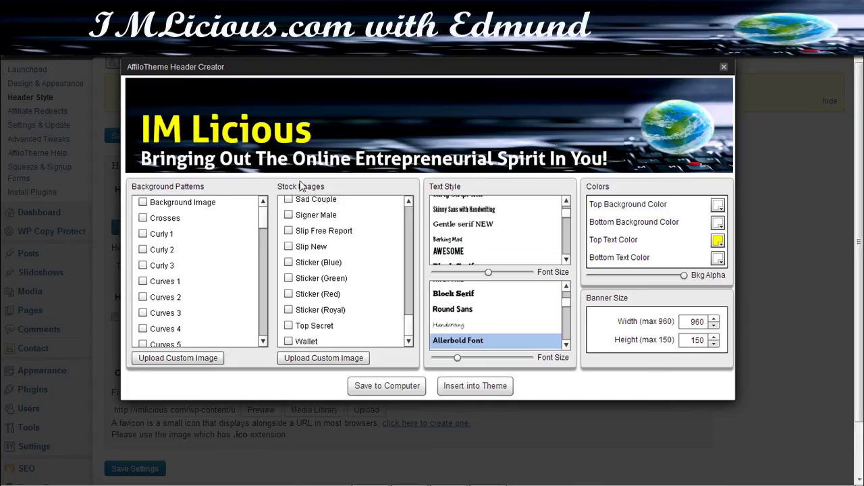
click(724, 68)
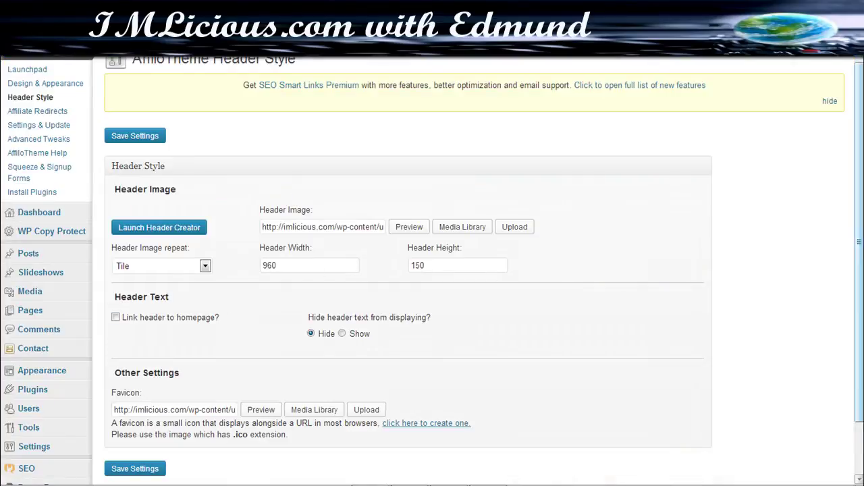
Review the remaining Header Style settings and open AffiloTheme's Affiliate Redirects page.
drag(861, 193, 861, 247)
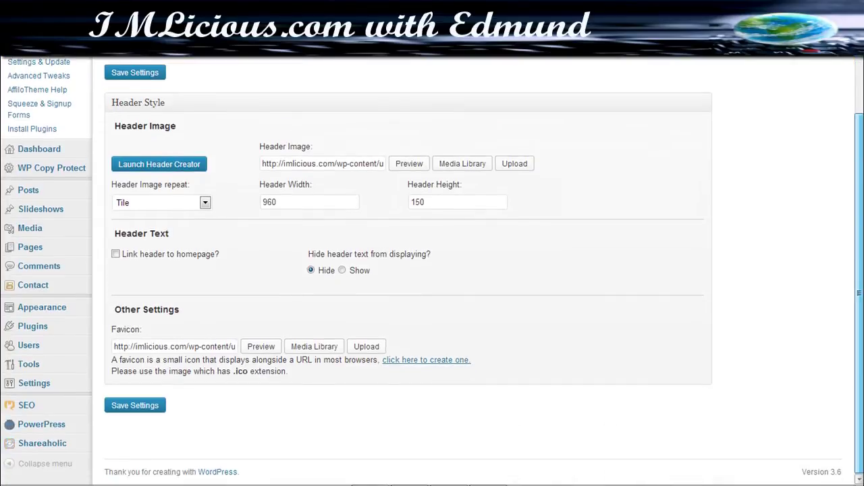
scroll(579, 164, up, 3)
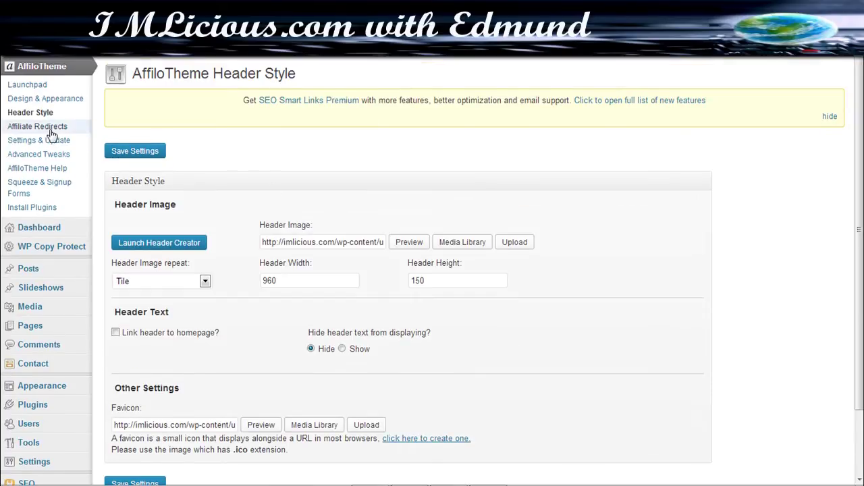
click(52, 130)
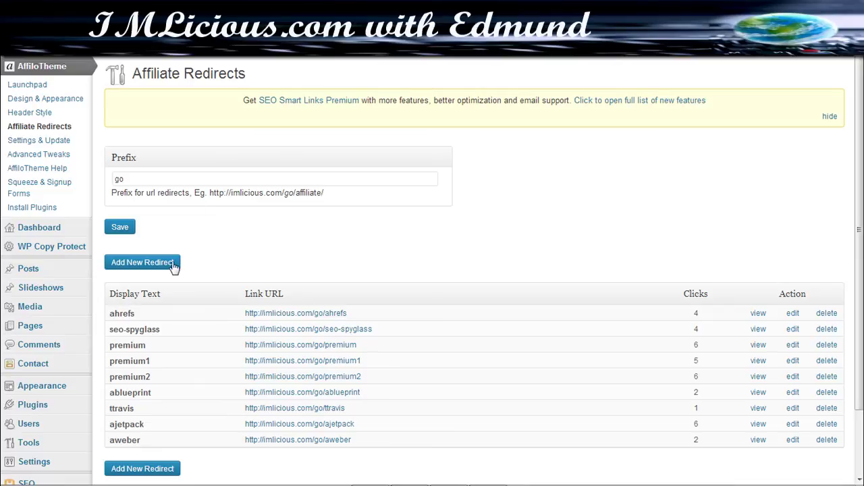
click(170, 273)
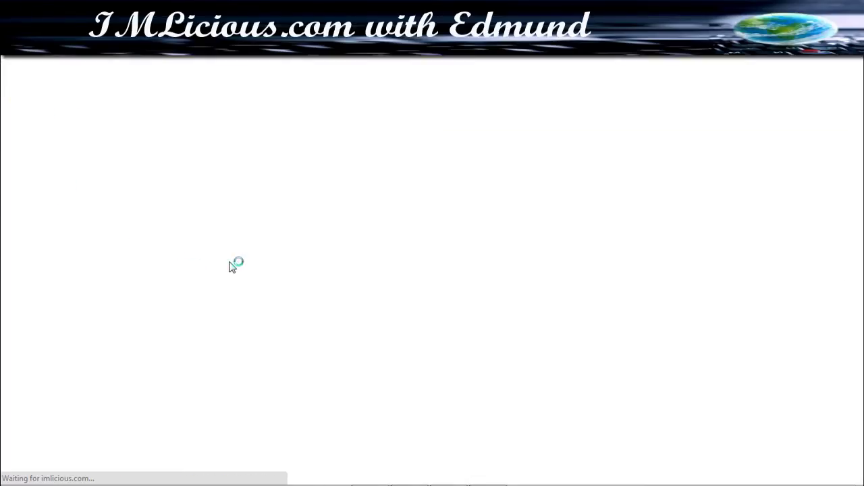
click(196, 181)
click(187, 255)
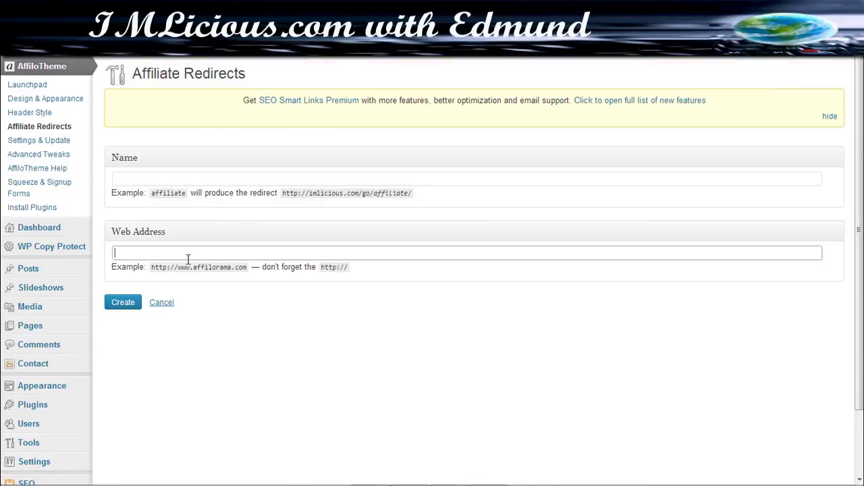
text(http://)
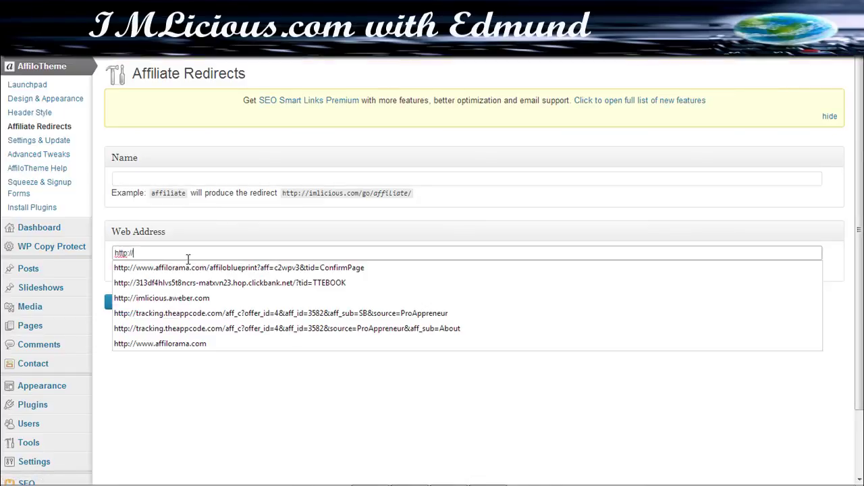
text(imlicious.)
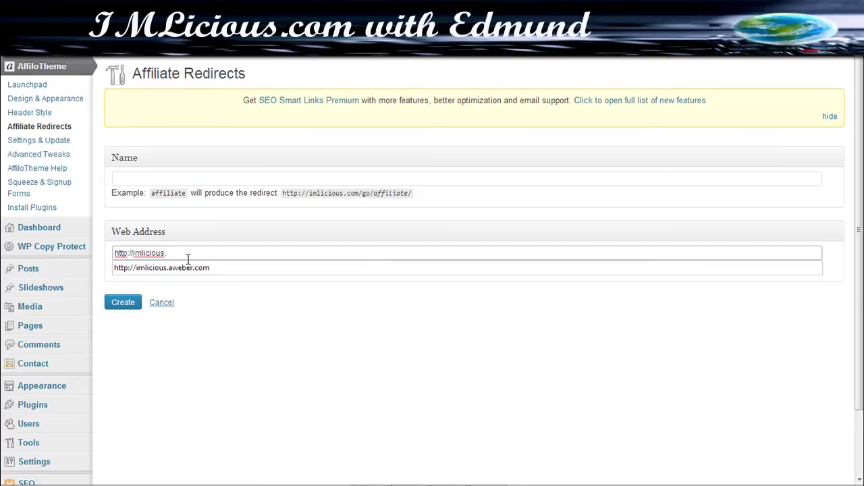
text(com)
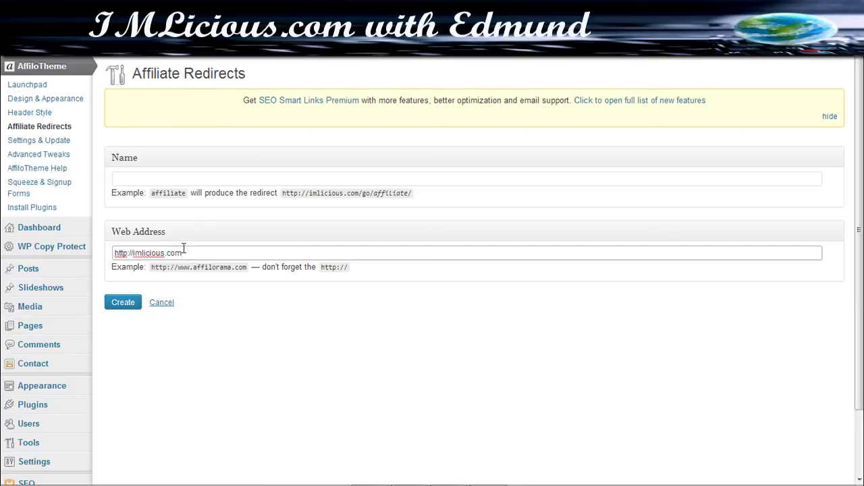
Name the redirect my-website, create it, and review the list of redirects.
click(183, 181)
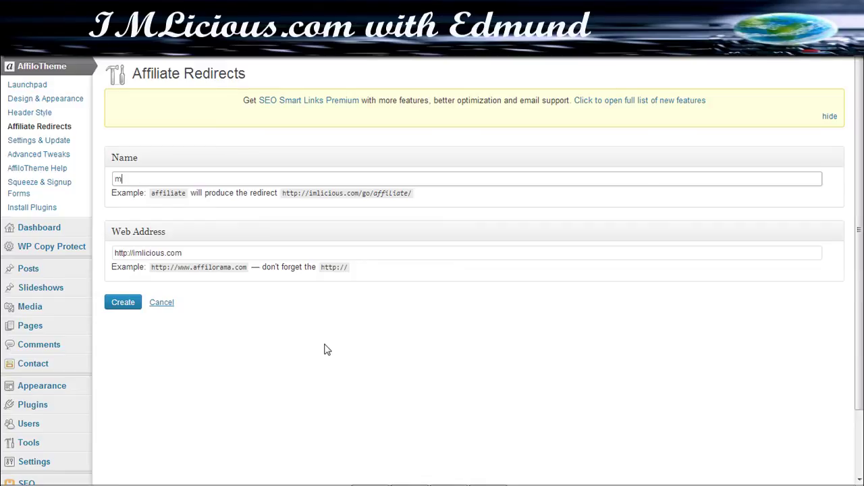
click(113, 308)
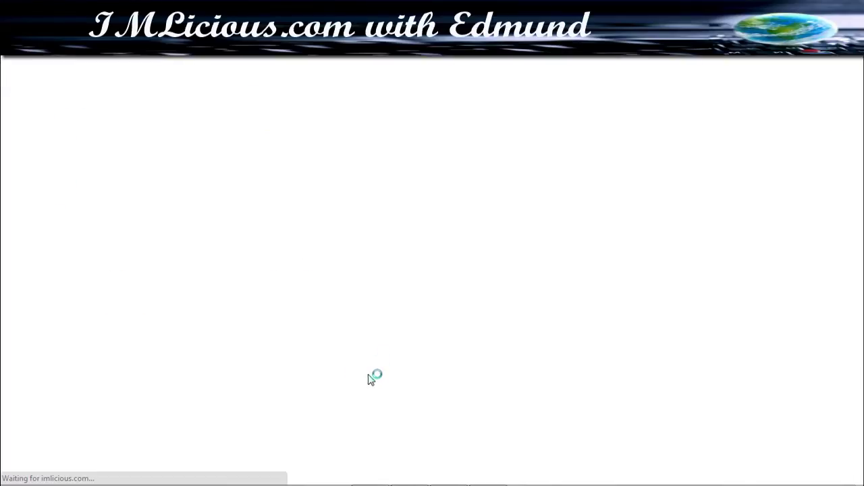
scroll(513, 282, down, 2)
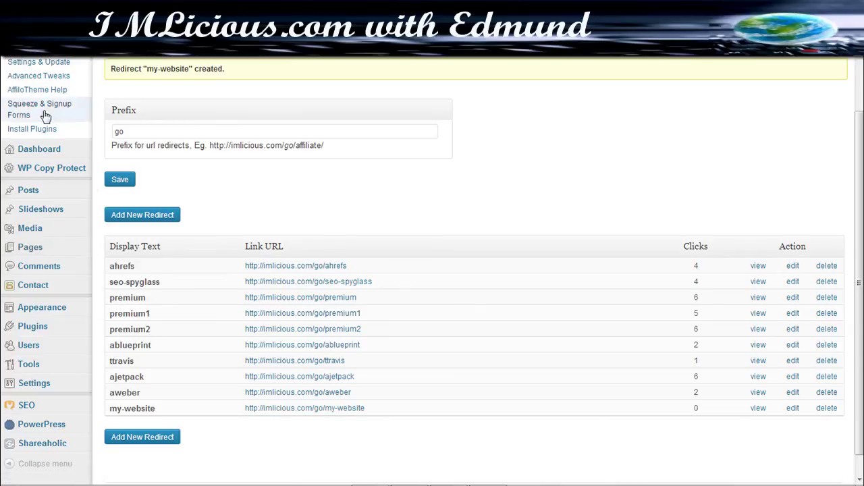
scroll(859, 149, up, 2)
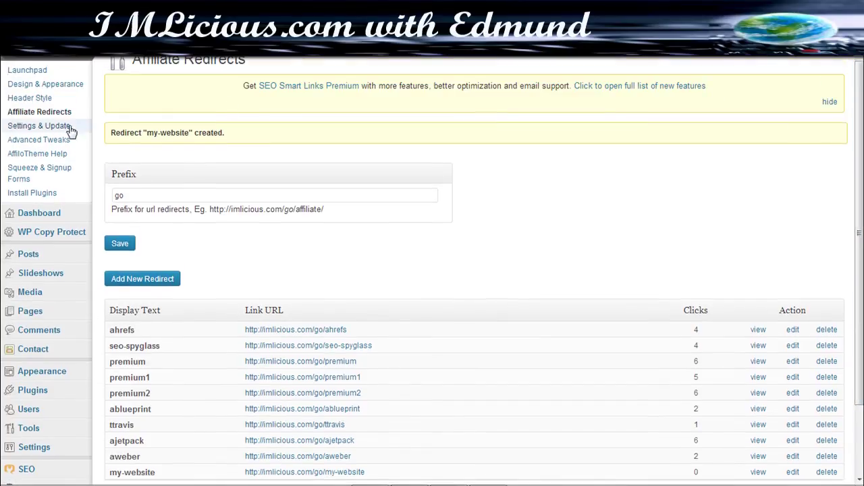
Check the theme's update options in Settings & Update and examine the header and footer code boxes in Advanced Tweaks.
click(63, 129)
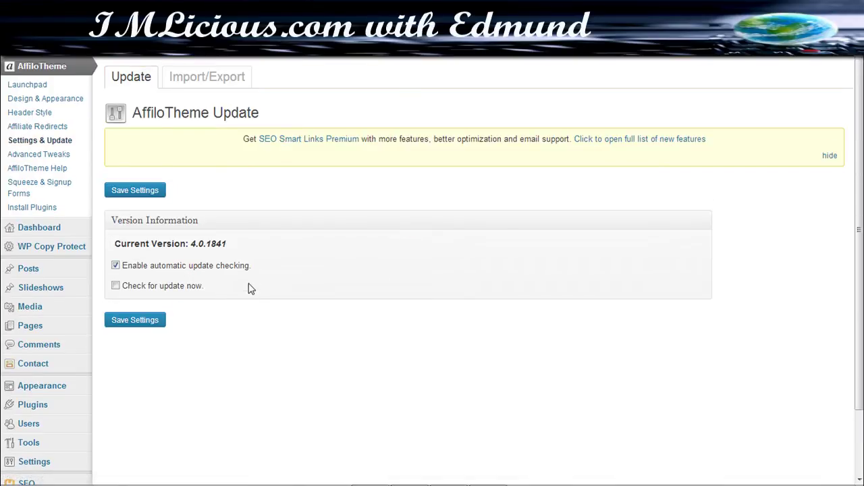
click(54, 156)
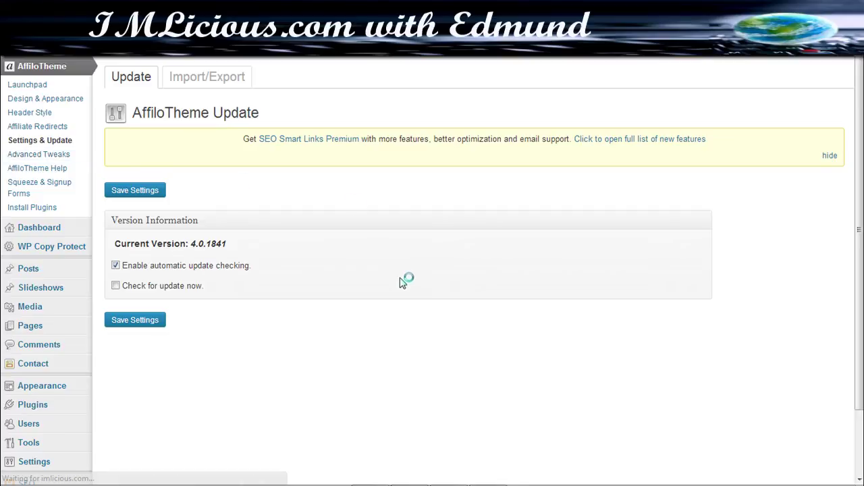
click(223, 242)
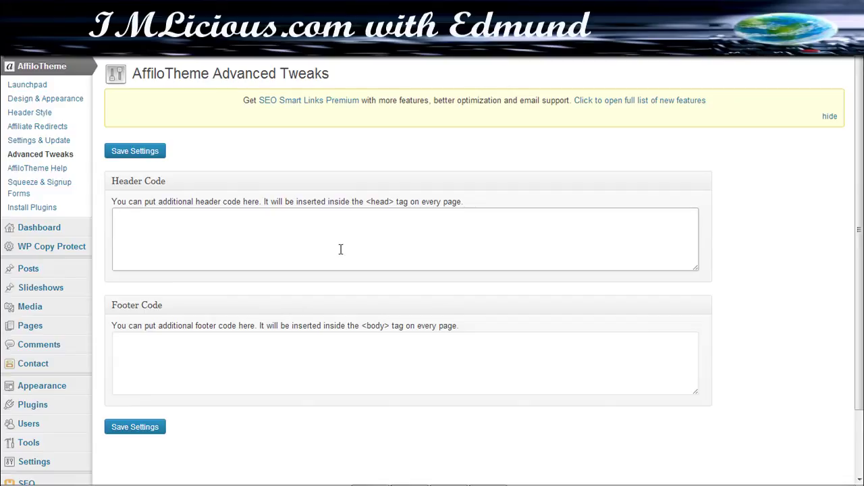
click(271, 358)
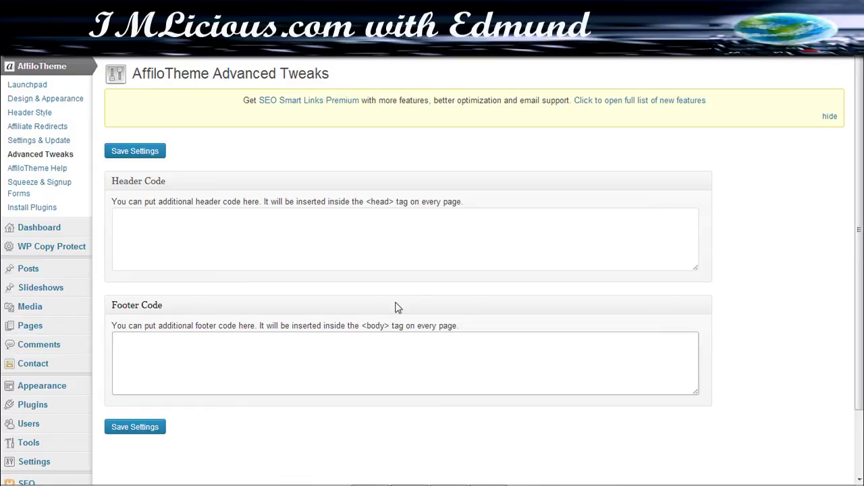
click(152, 226)
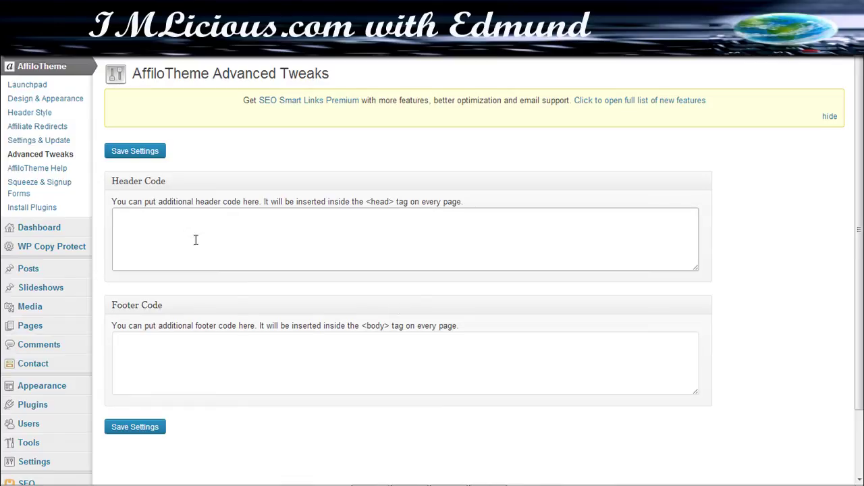
Open AffiloTheme Help and read through the Welcome information.
click(55, 172)
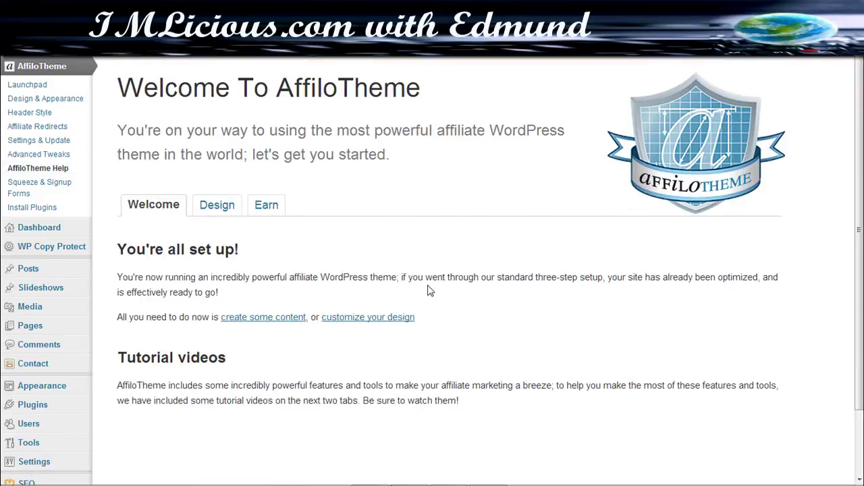
scroll(850, 253, down, 2)
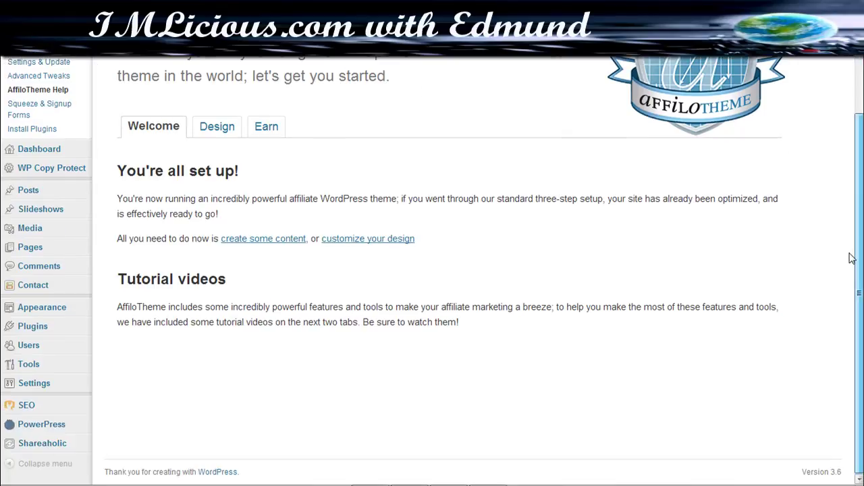
scroll(378, 199, up, 2)
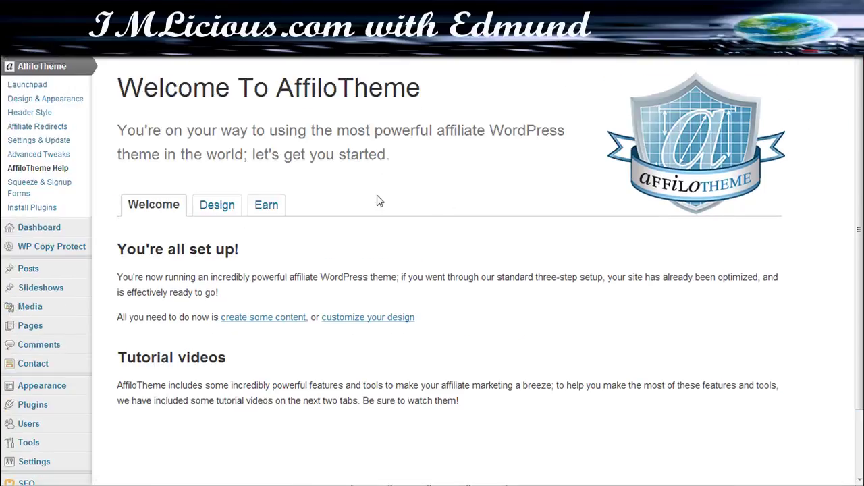
Open the Squeeze & Signup Forms list and start a new squeeze page or sign-up form.
click(42, 195)
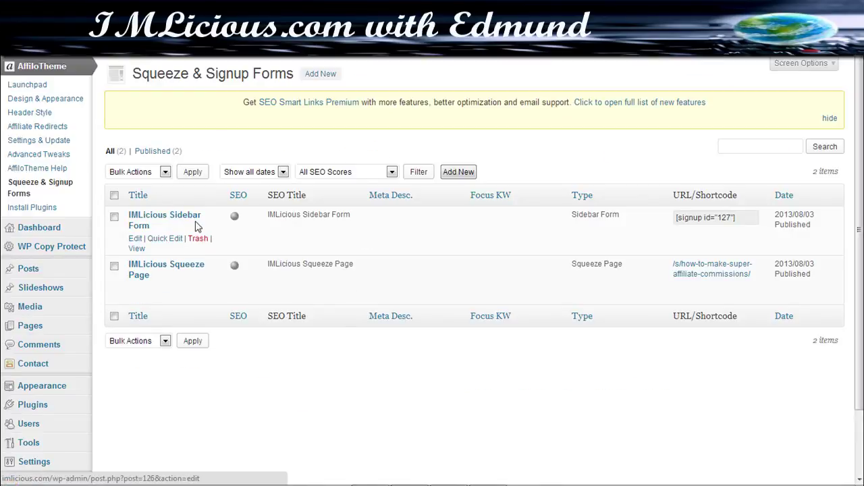
click(181, 223)
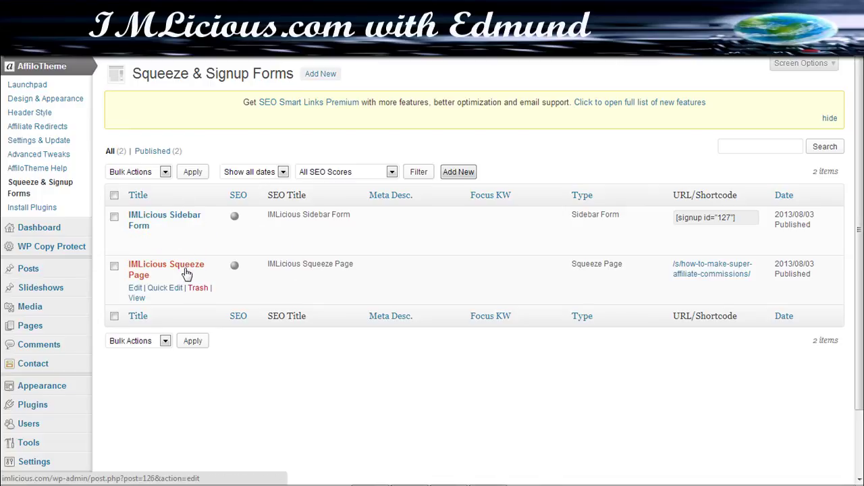
click(326, 75)
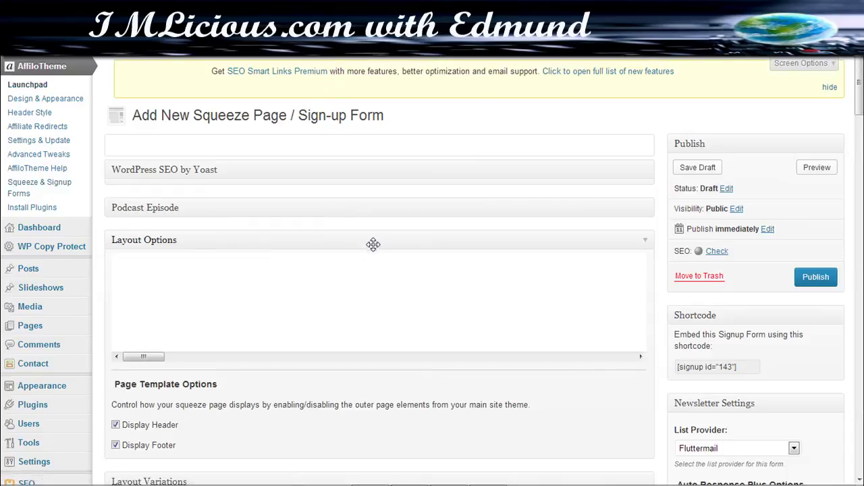
click(295, 154)
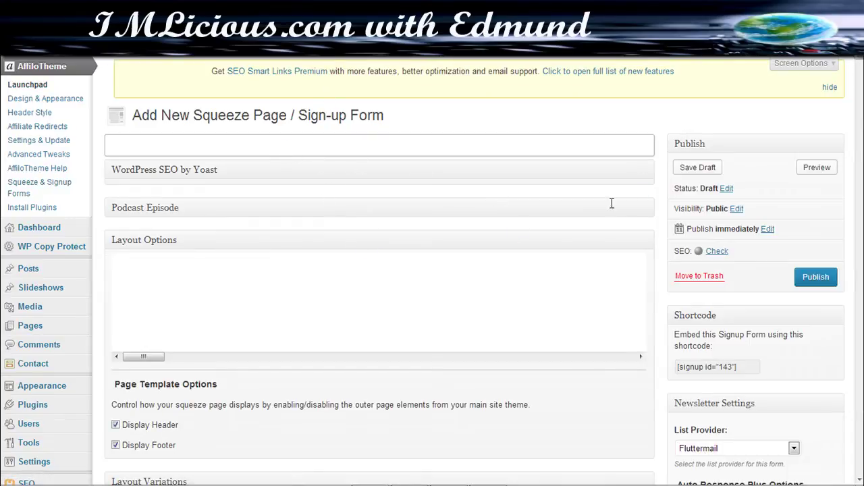
Look over the new form's settings and check the available newsletter opt-in types.
scroll(223, 367, down, 5)
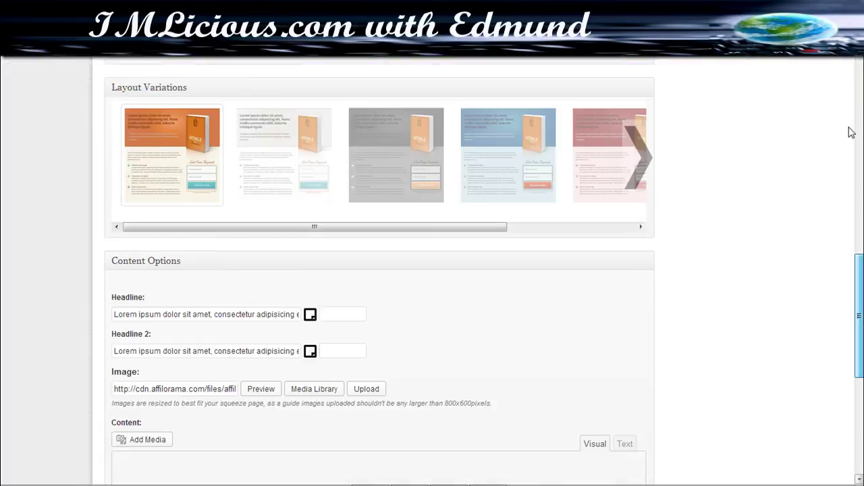
scroll(861, 79, up, 15)
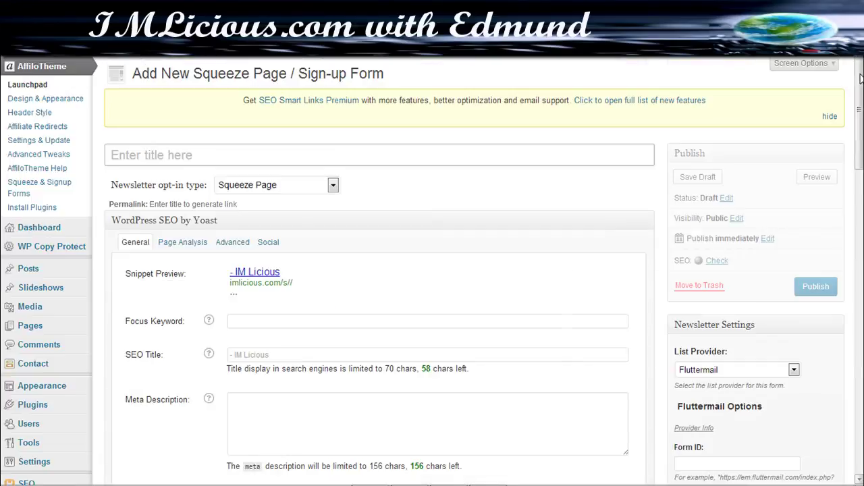
scroll(763, 135, down, 1)
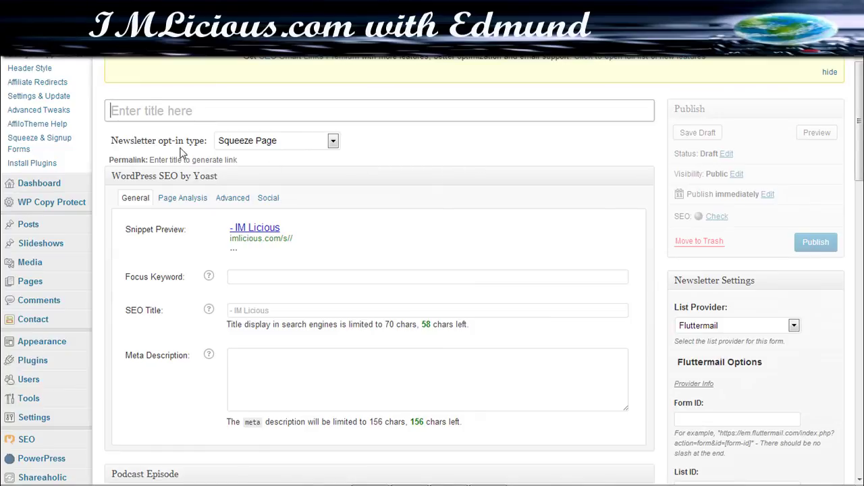
click(276, 145)
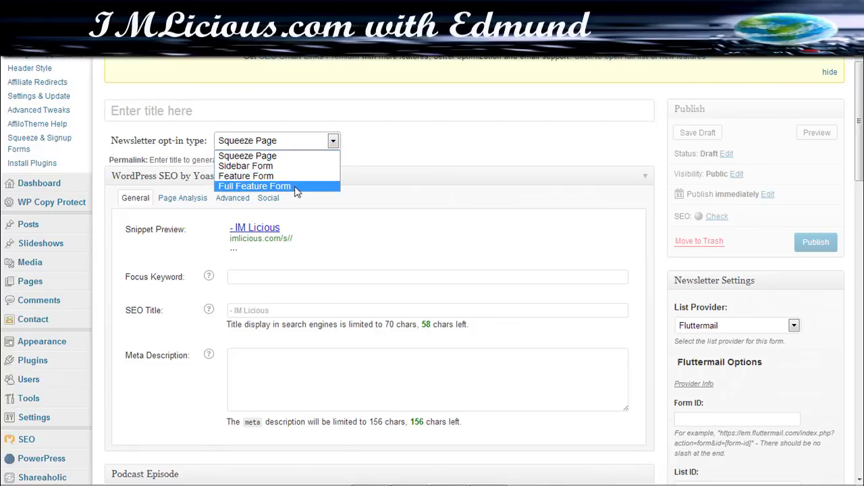
click(442, 185)
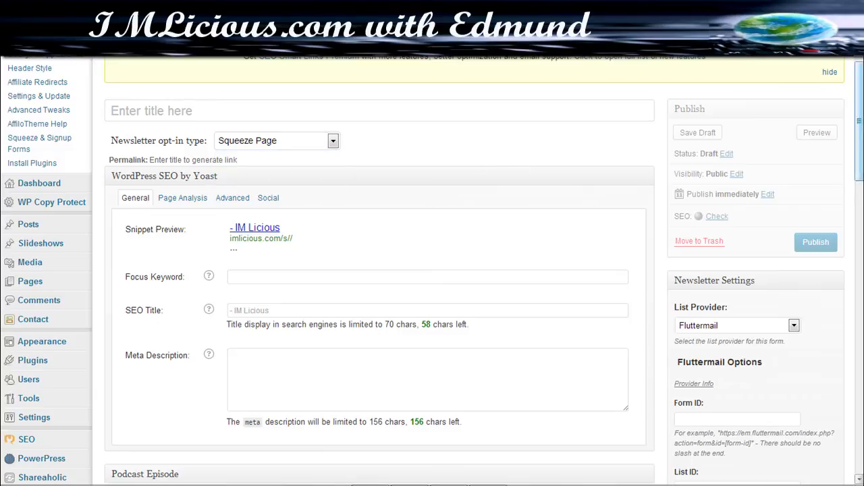
Browse the squeeze page layout options and select the light blue layout with the picture above a centred headline.
mouse_move(861, 157)
mouse_down()
mouse_move(861, 209)
mouse_move(861, 167)
mouse_up()
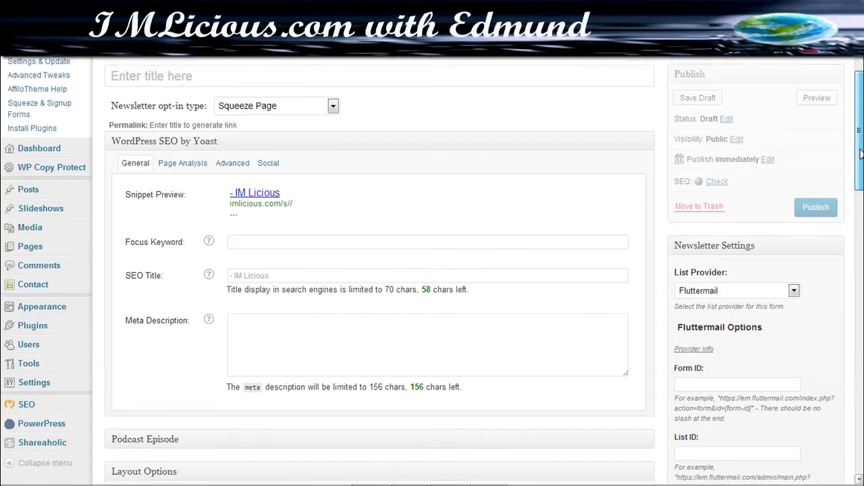
scroll(324, 202, down, 4)
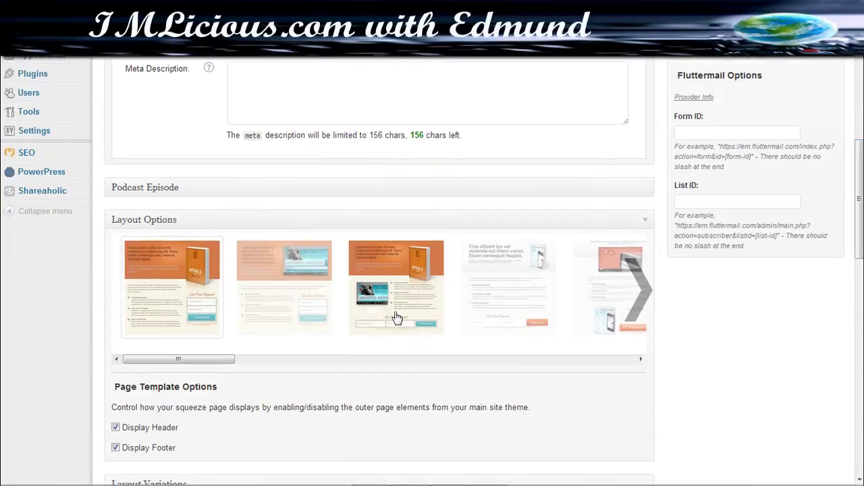
double_click(247, 361)
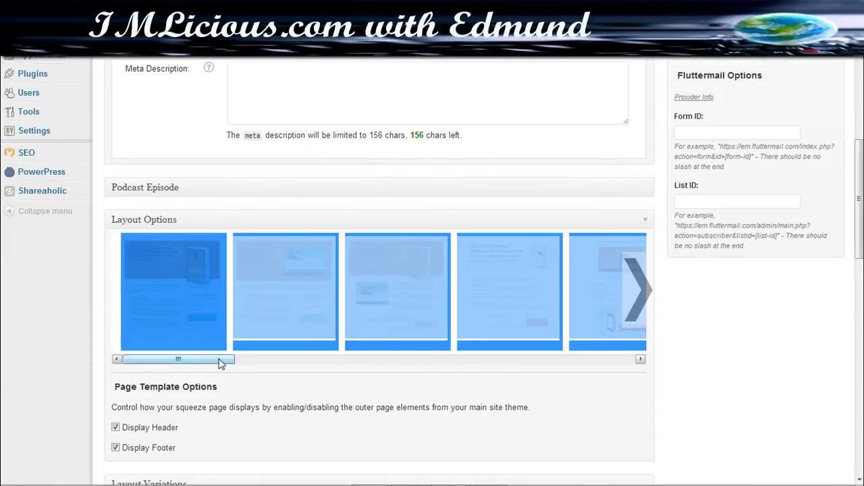
click(305, 360)
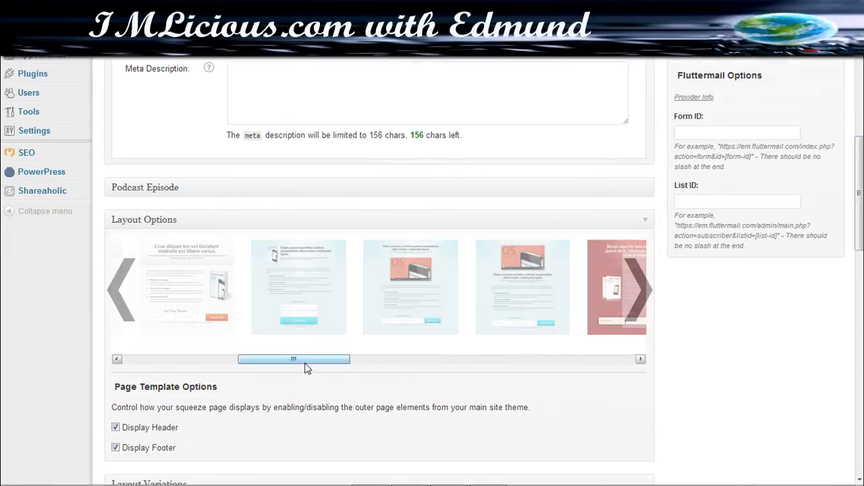
click(357, 364)
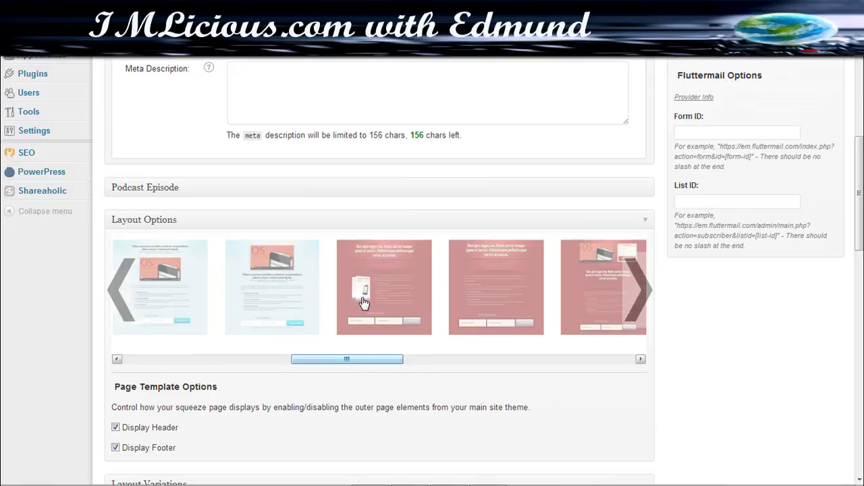
click(270, 307)
Title the squeeze page "How to make money".
scroll(855, 216, up, 4)
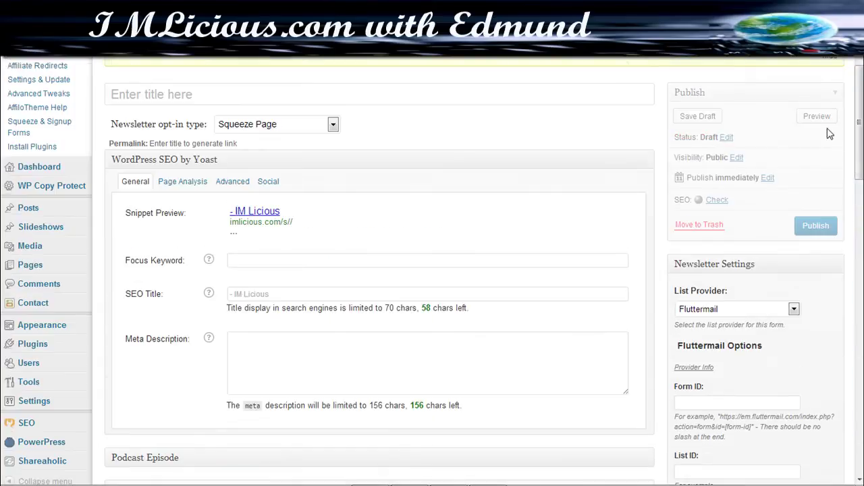
scroll(827, 133, down, 1)
scroll(367, 183, up, 3)
click(210, 134)
text(How ot)
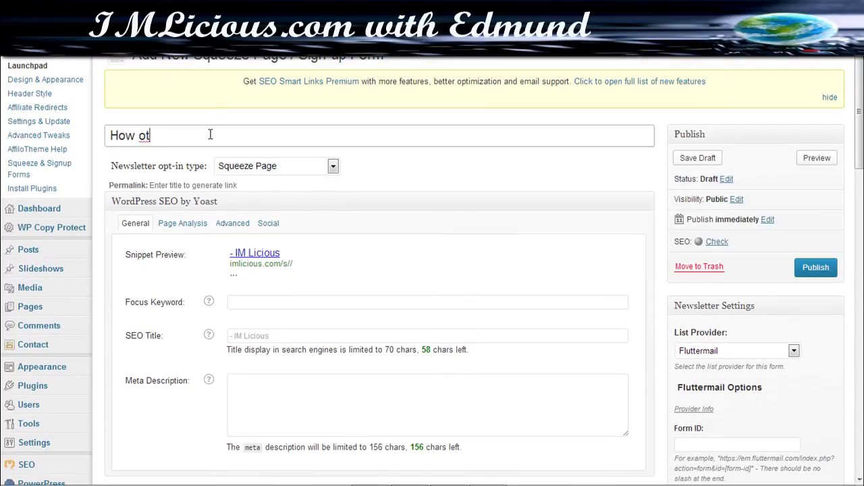
text( make mmo)
text(ey)
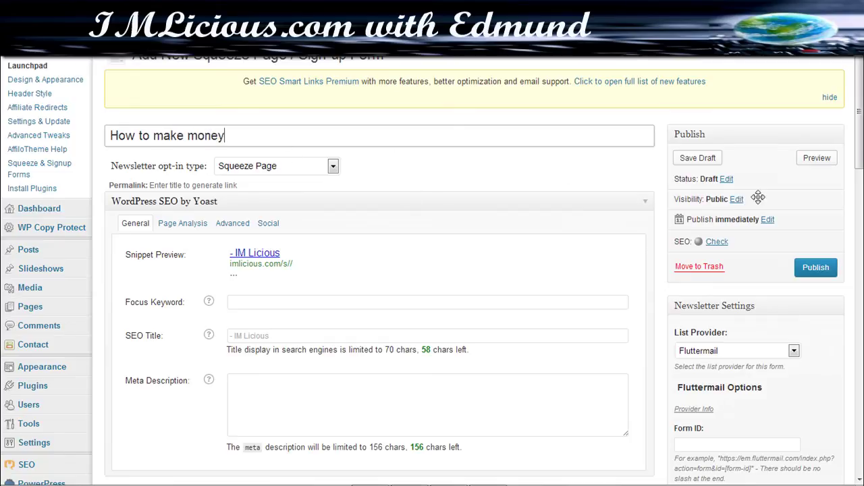
Preview the squeeze page, look through it down to the subscribe form, and return to the editor.
scroll(408, 197, down, 5)
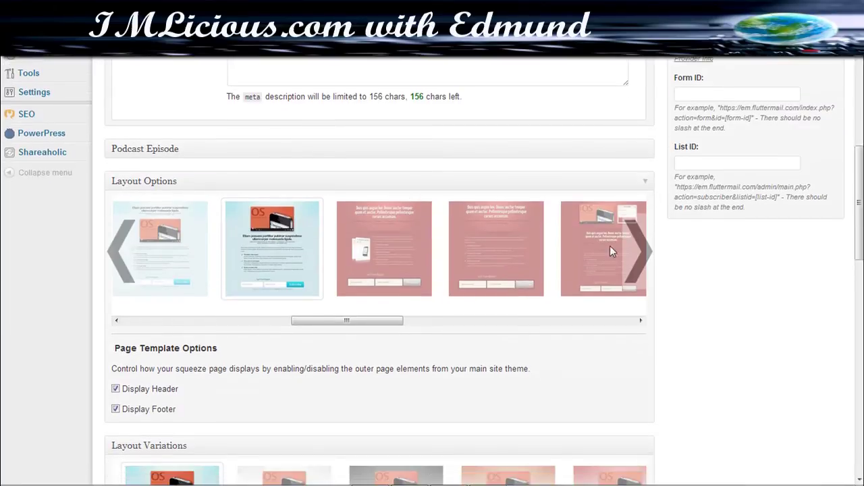
scroll(279, 255, up, 4)
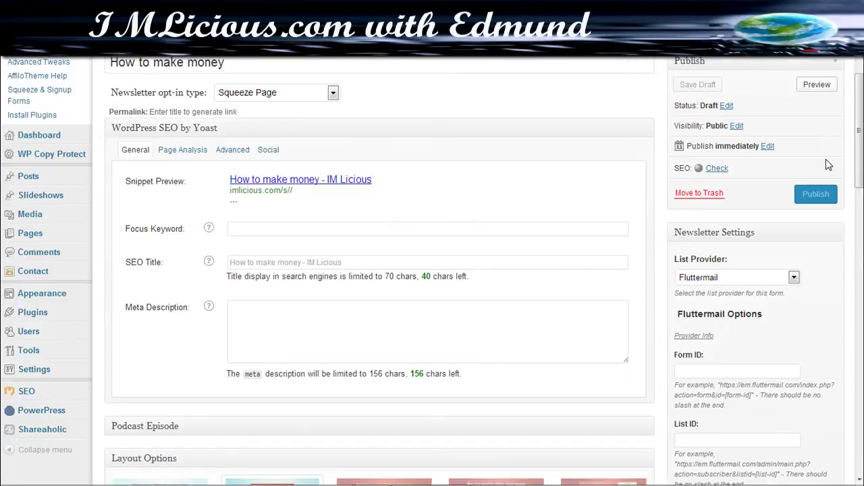
click(817, 84)
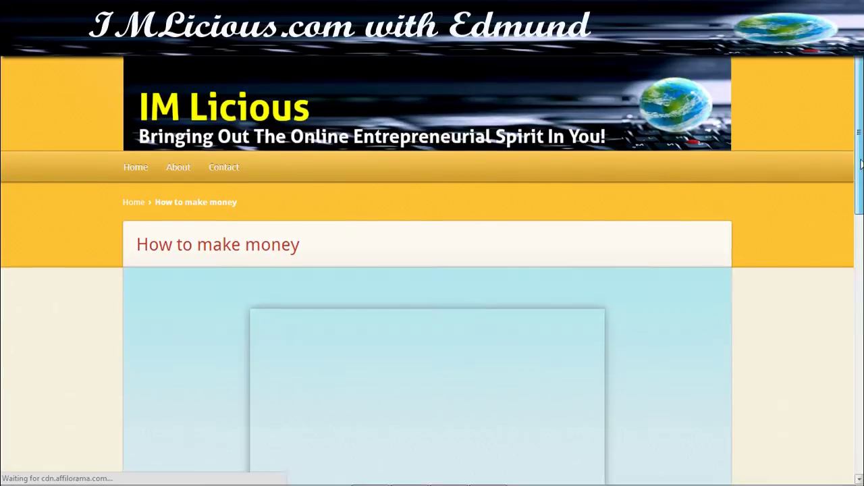
drag(861, 164, 859, 223)
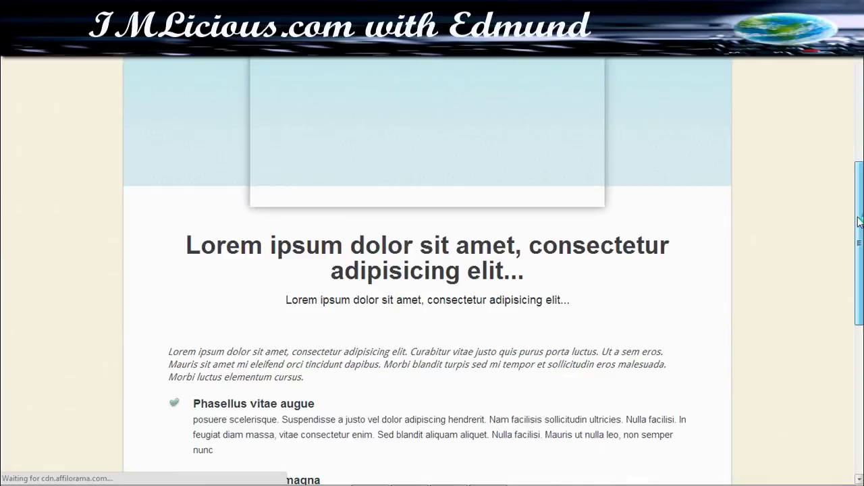
scroll(448, 264, up, 2)
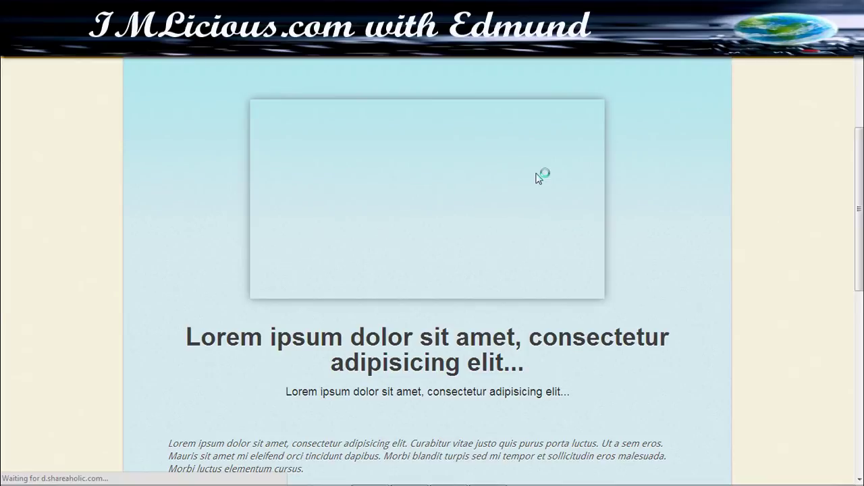
drag(860, 219, 861, 329)
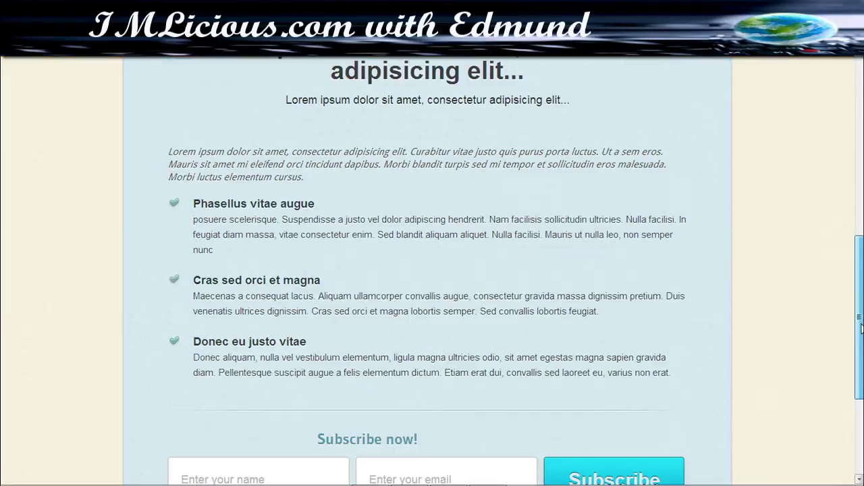
scroll(861, 328, down, 3)
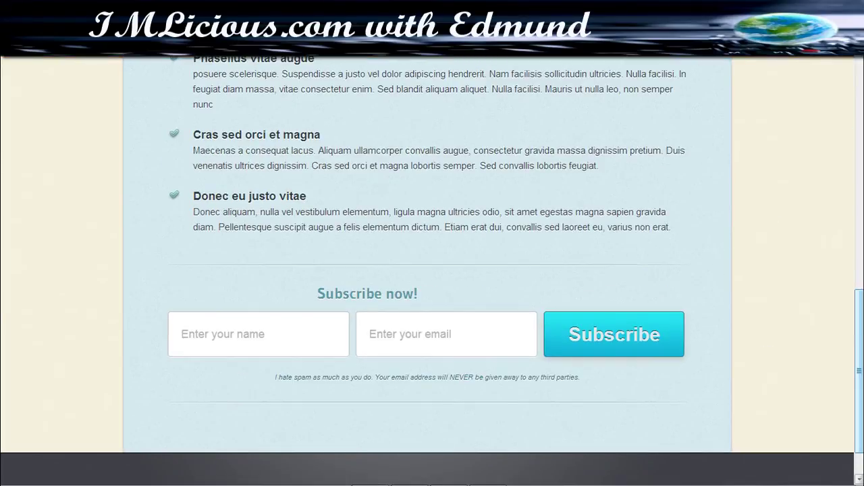
drag(860, 328, 859, 108)
key(ctrl+w)
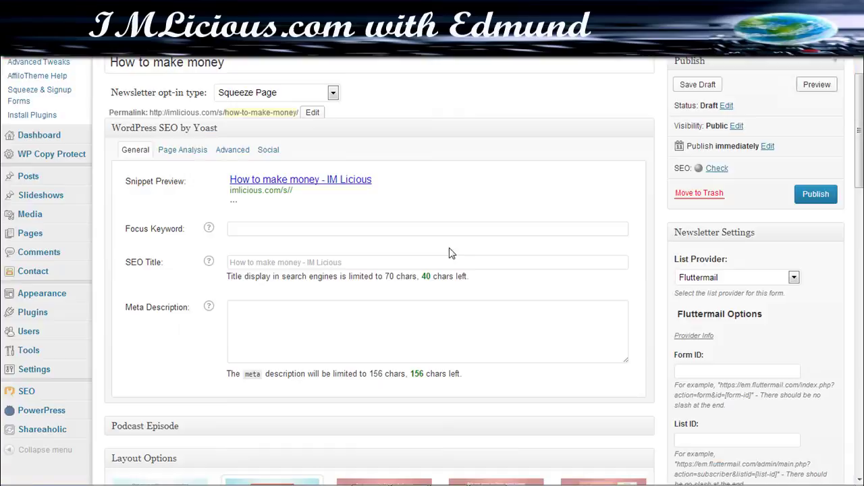
Select the dark grey layout variation, preview the squeeze page with it, and close the preview.
drag(856, 177, 829, 301)
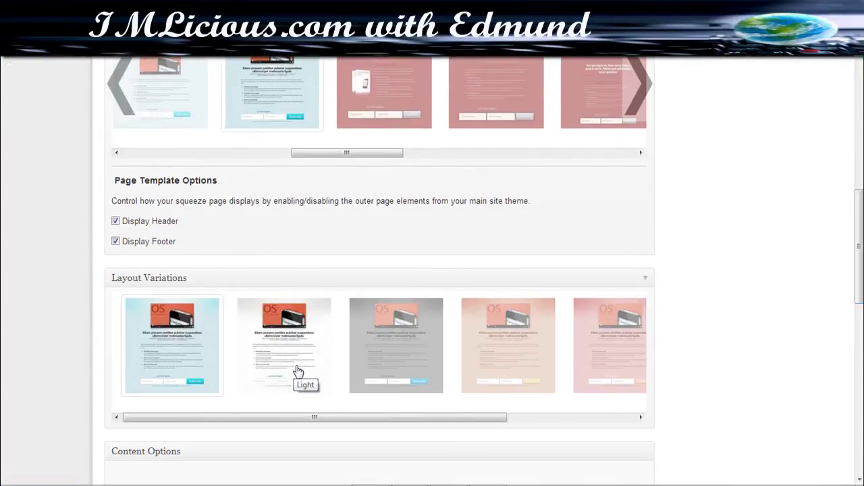
click(402, 360)
drag(858, 297, 824, 160)
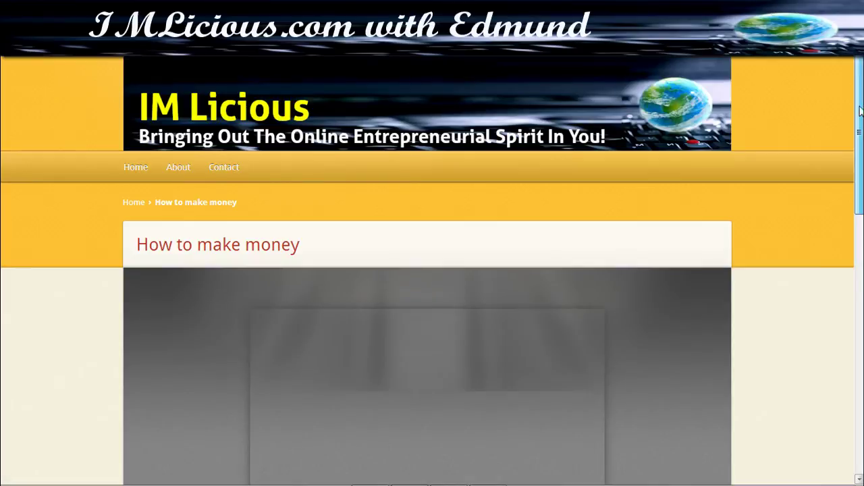
drag(860, 135, 859, 183)
key(ctrl+w)
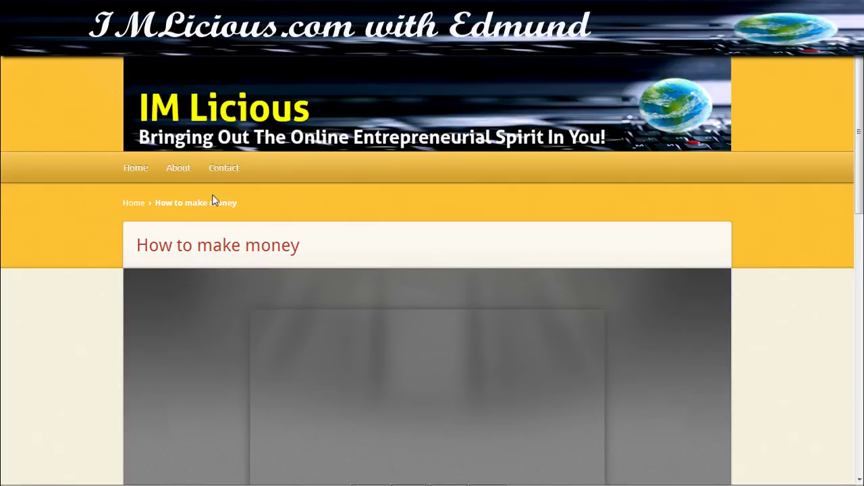
key(ctrl+w)
Turn off Display Header and Display Footer for the squeeze page, and check the result in a preview.
drag(861, 161, 859, 412)
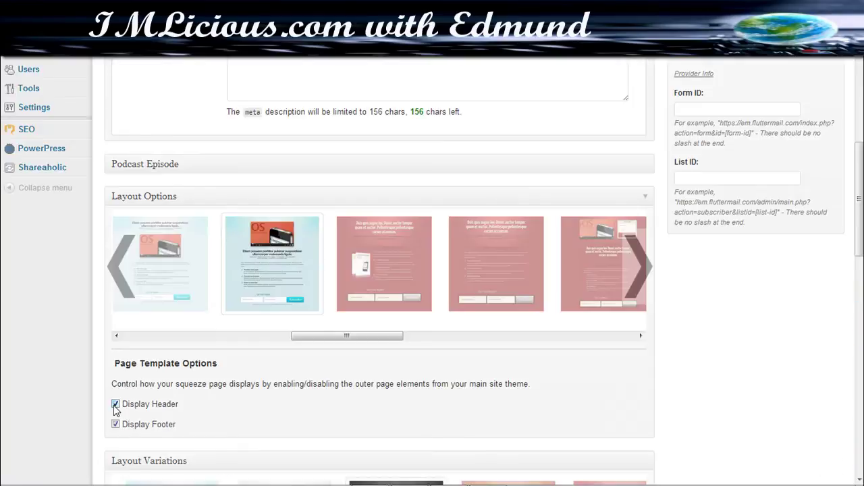
click(115, 405)
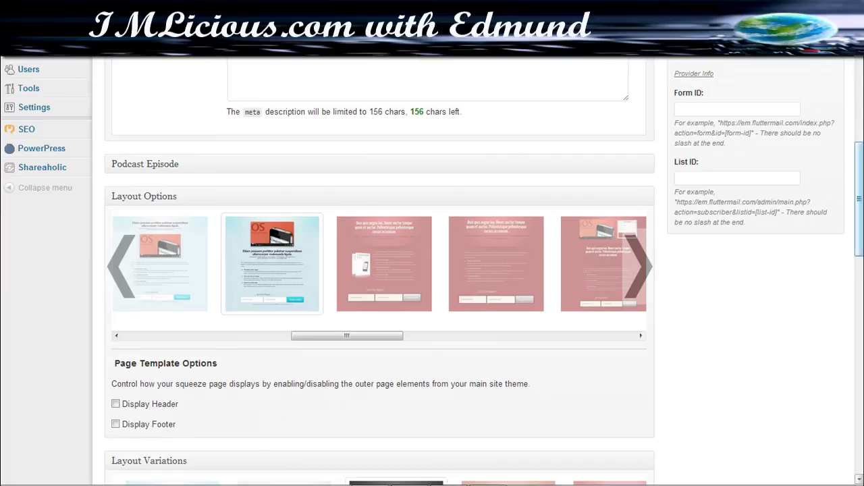
drag(859, 202, 859, 118)
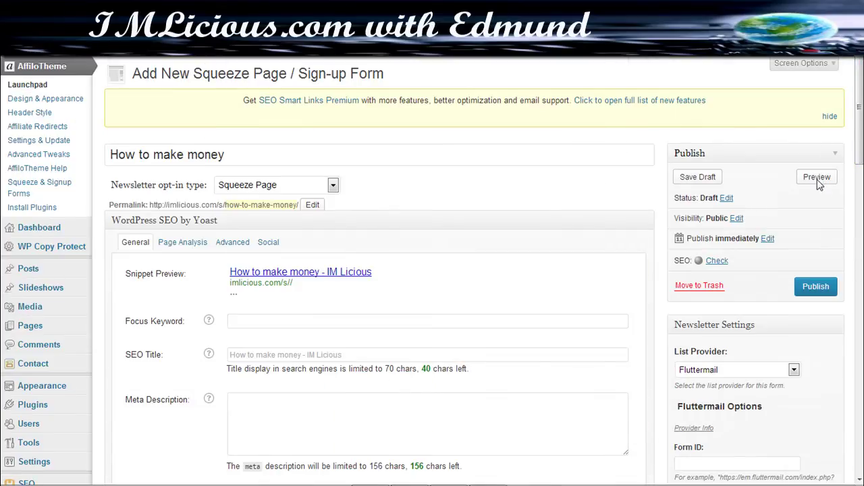
click(814, 179)
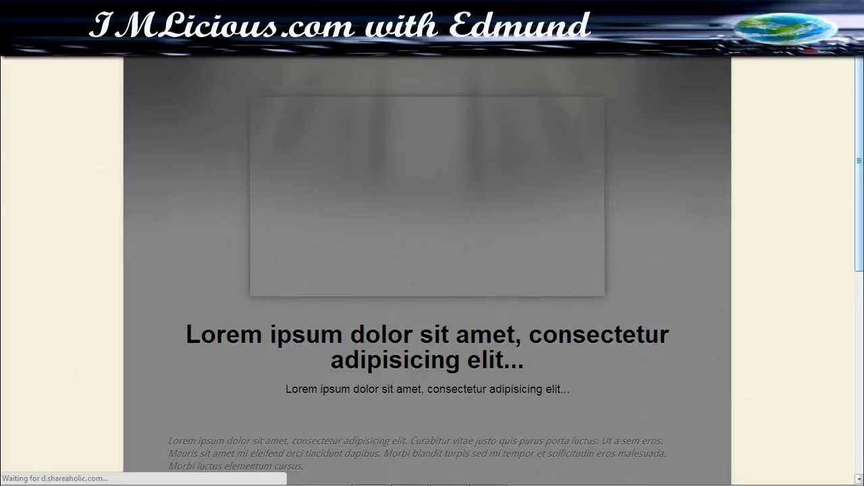
scroll(383, 386, down, 5)
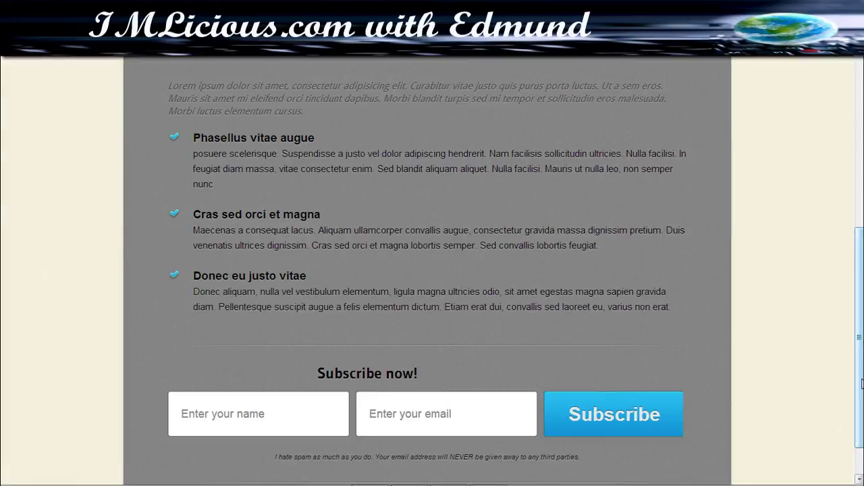
scroll(371, 299, up, 5)
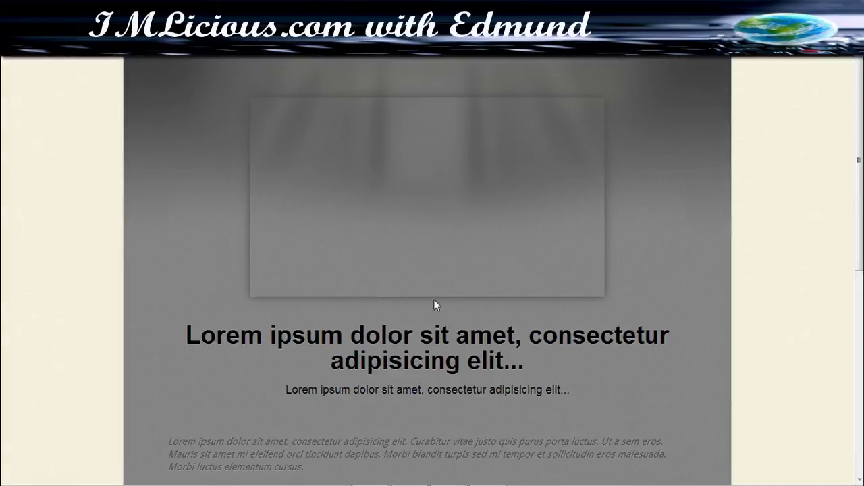
key(ctrl+w)
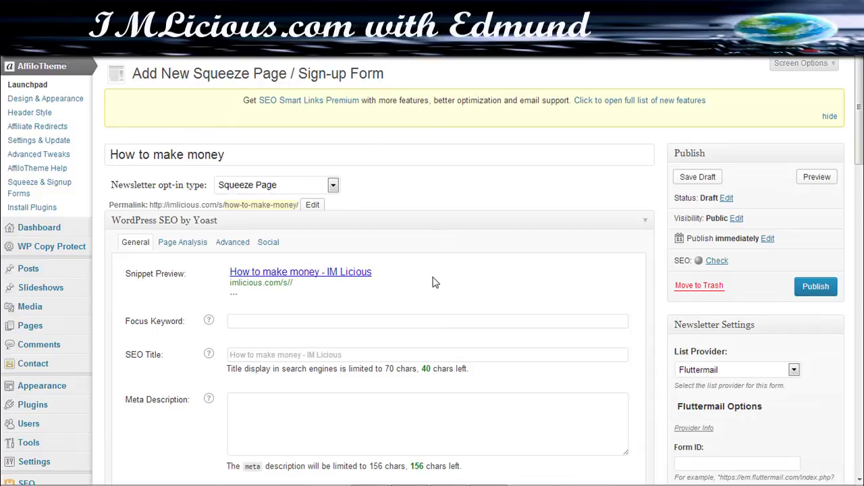
Set the newsletter list provider of the "How to make money" squeeze page to AWeber.
scroll(761, 217, down, 5)
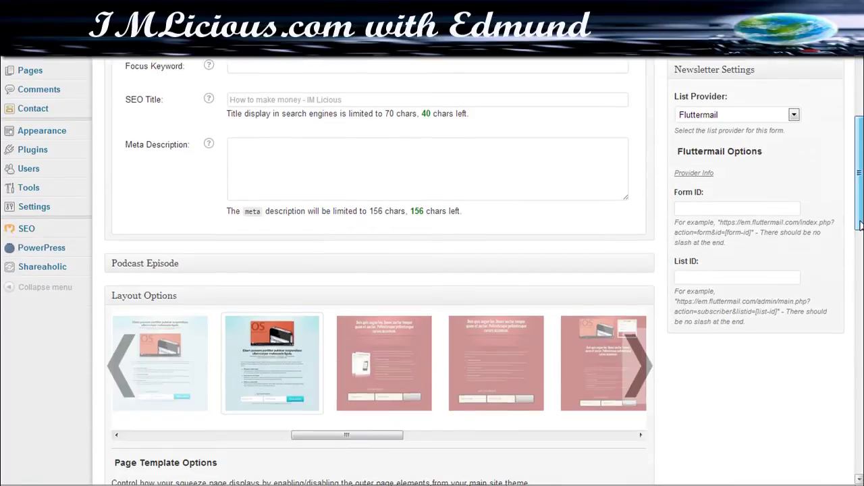
scroll(619, 181, up, 5)
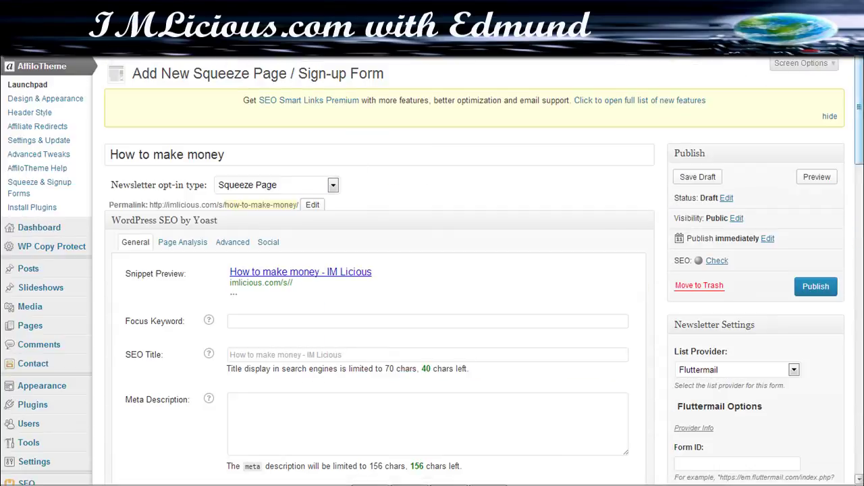
scroll(432, 270, down, 15)
scroll(729, 188, up, 10)
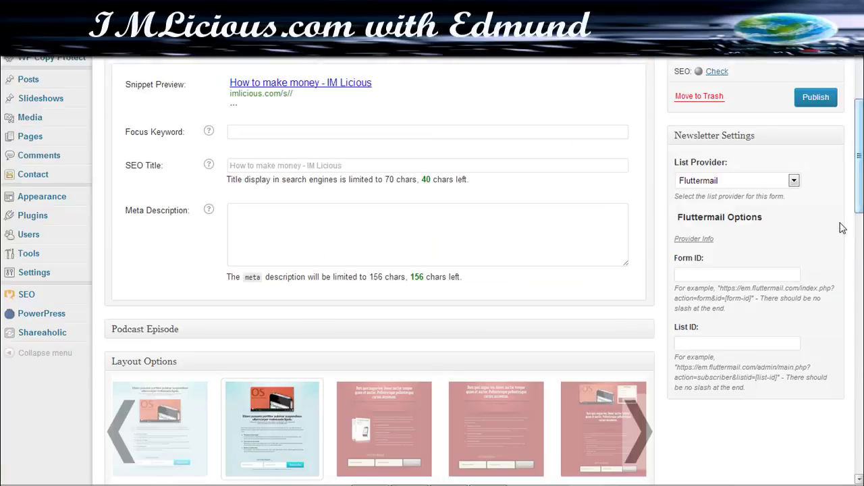
click(720, 182)
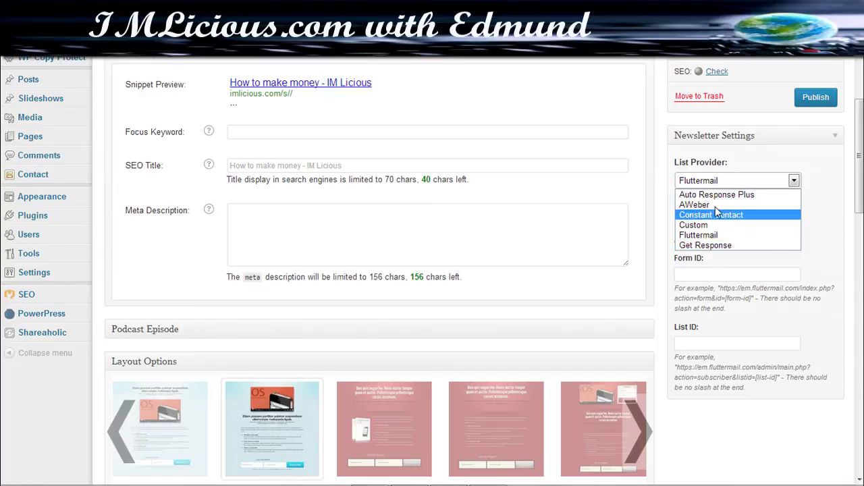
click(705, 205)
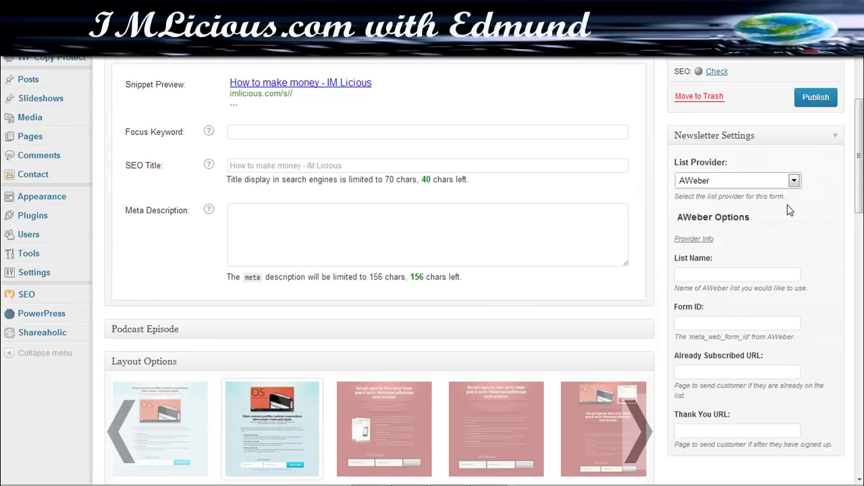
Open the existing IMLicious Sidebar Form for editing from the Squeeze & Signup Forms list.
scroll(781, 155, up, 2)
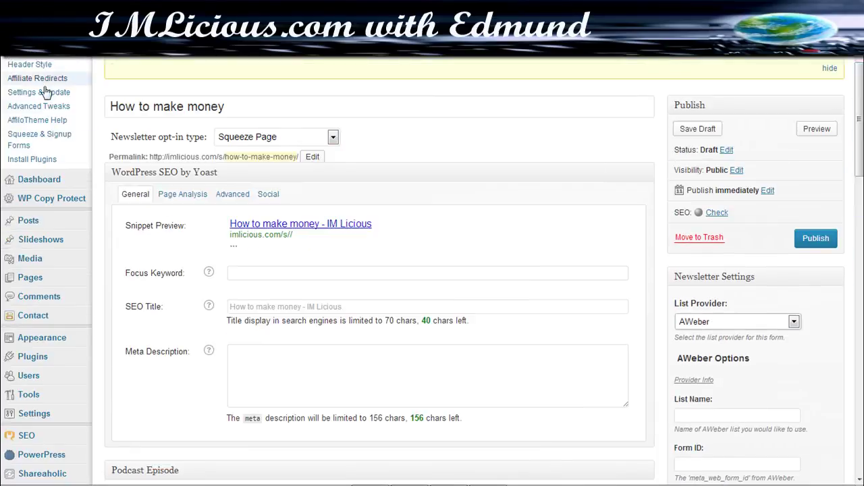
scroll(30, 182, up, 1)
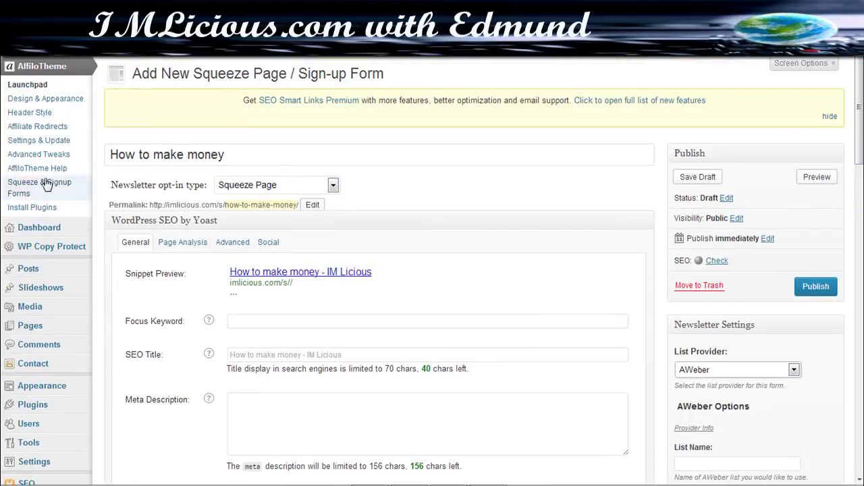
click(29, 192)
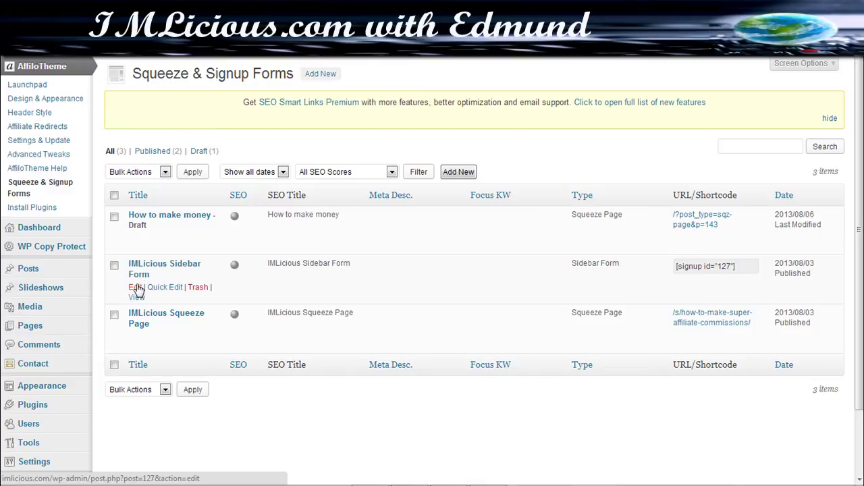
click(136, 289)
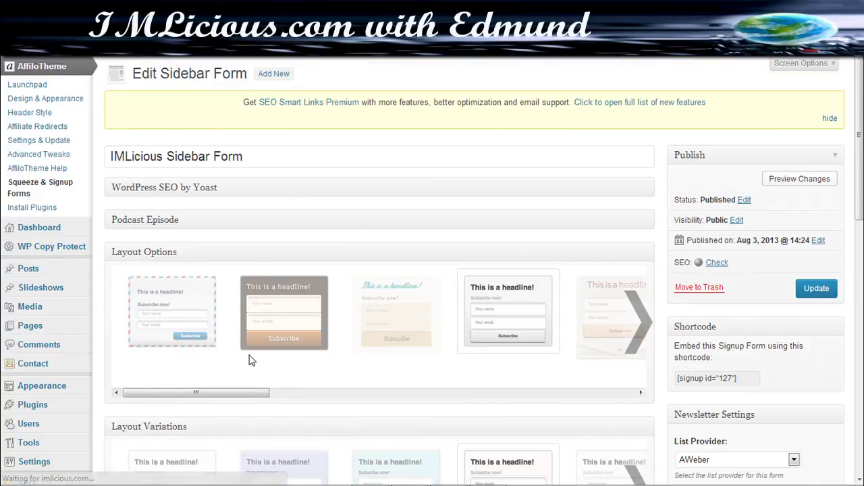
Examine the sidebar form's layout options, its preview, and its variation, content, image and popover settings.
drag(238, 395, 297, 397)
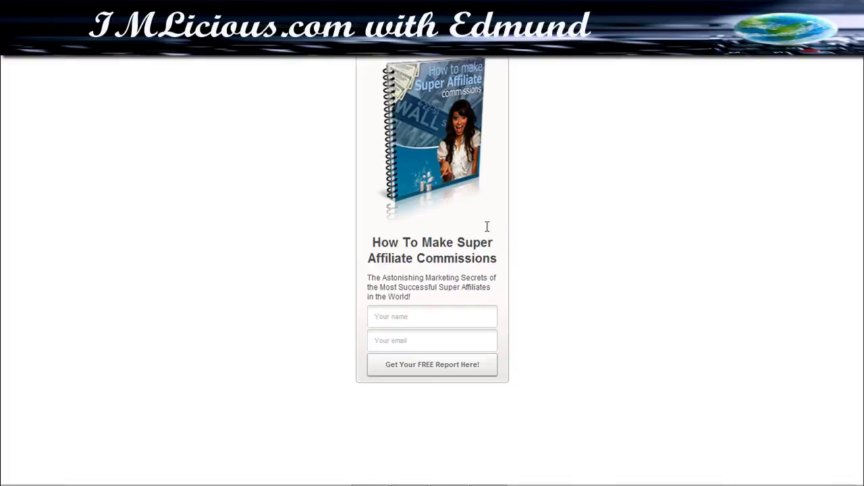
key(ctrl+w)
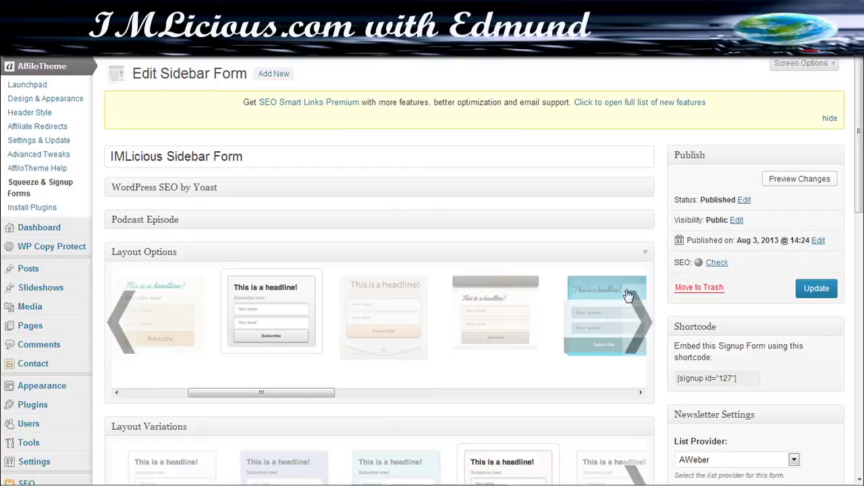
scroll(433, 271, down, 3)
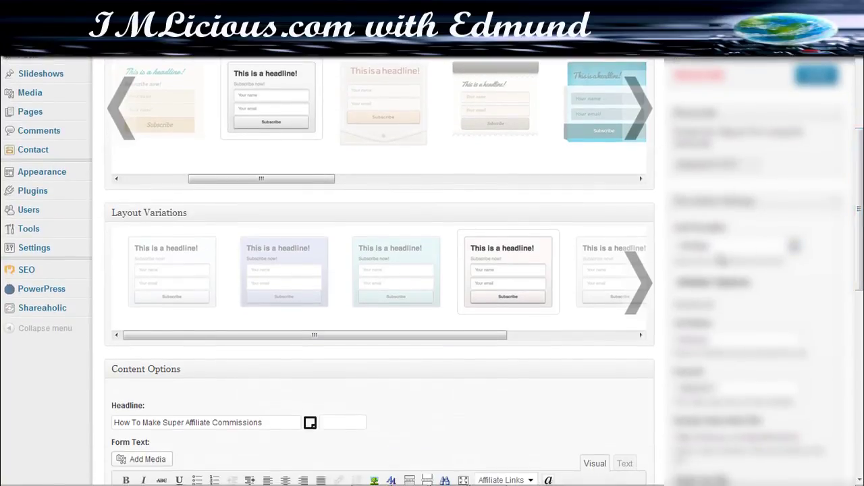
scroll(786, 215, down, 4)
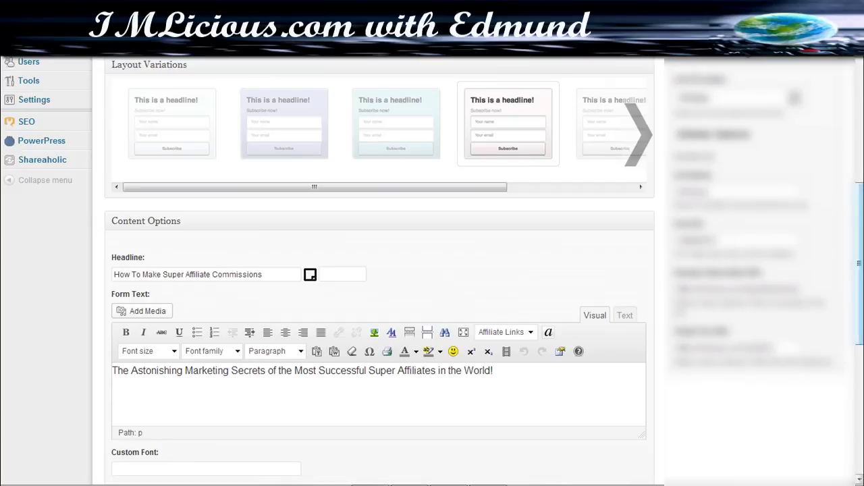
scroll(750, 348, up, 8)
scroll(432, 271, down, 8)
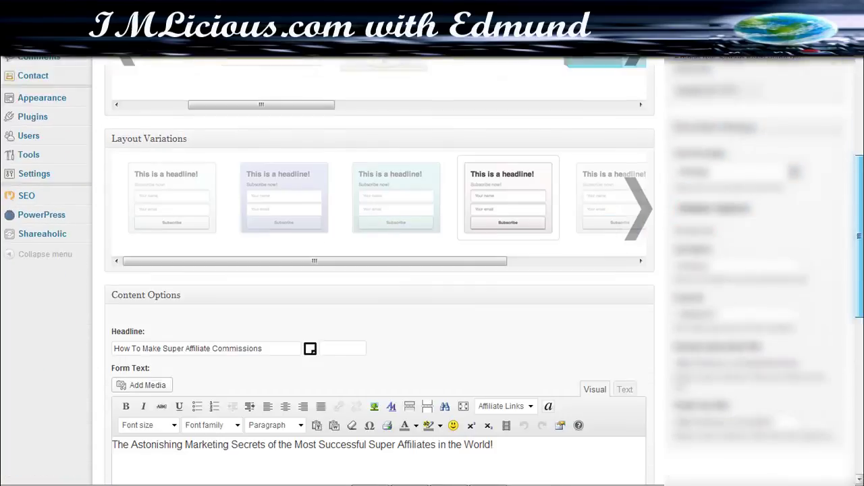
scroll(378, 270, down, 3)
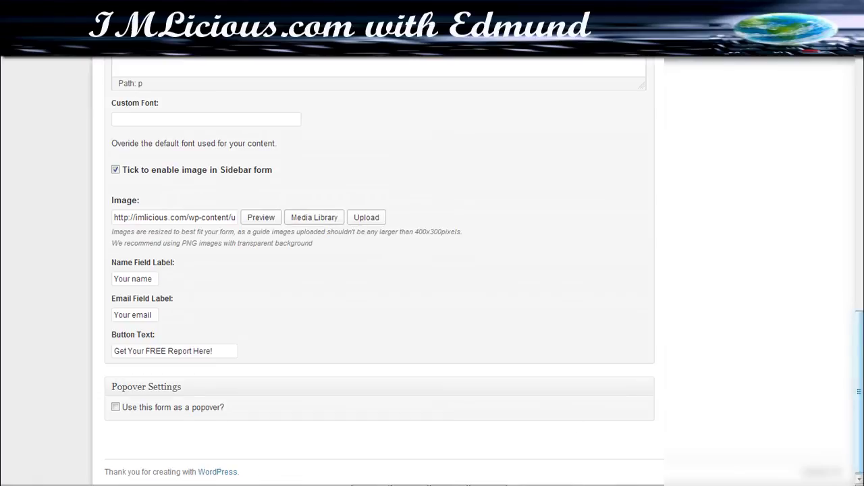
scroll(559, 413, up, 15)
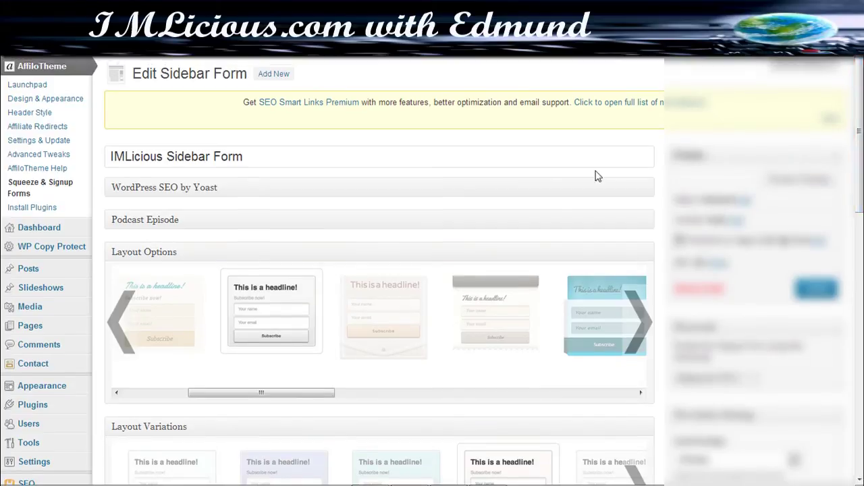
Open the IMLicious Squeeze Page for editing and review its content fields, popover settings, layout variation and layout.
click(57, 189)
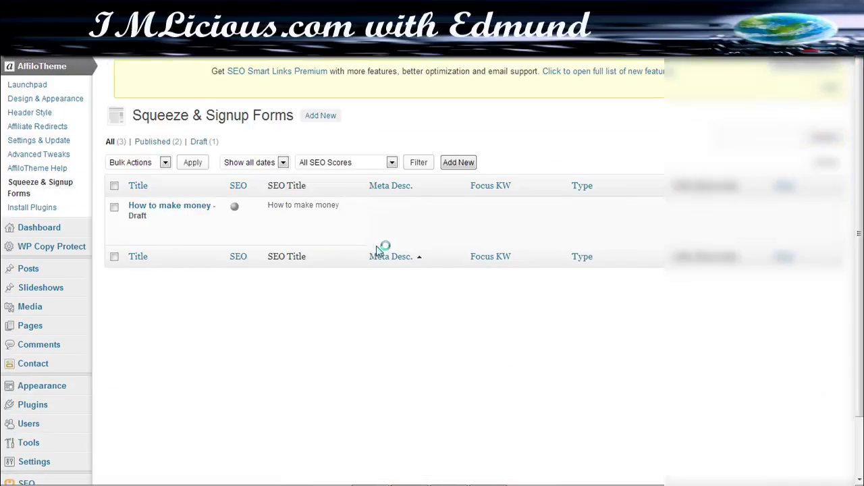
click(137, 338)
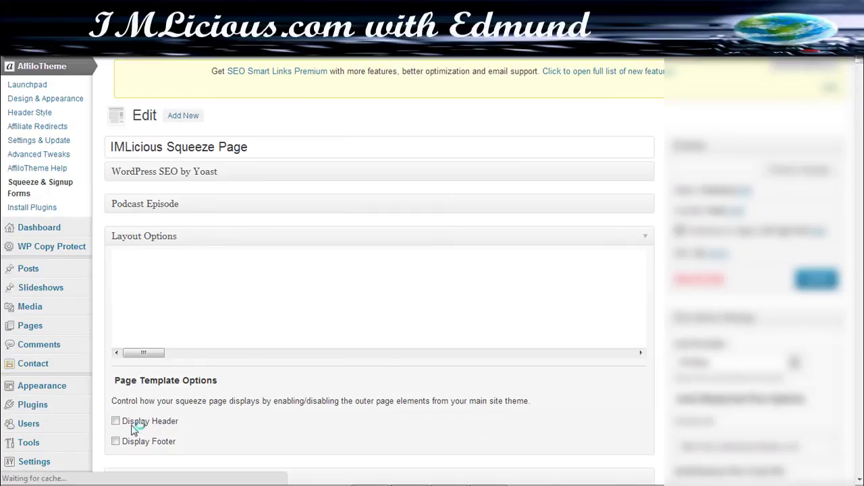
scroll(608, 270, down, 10)
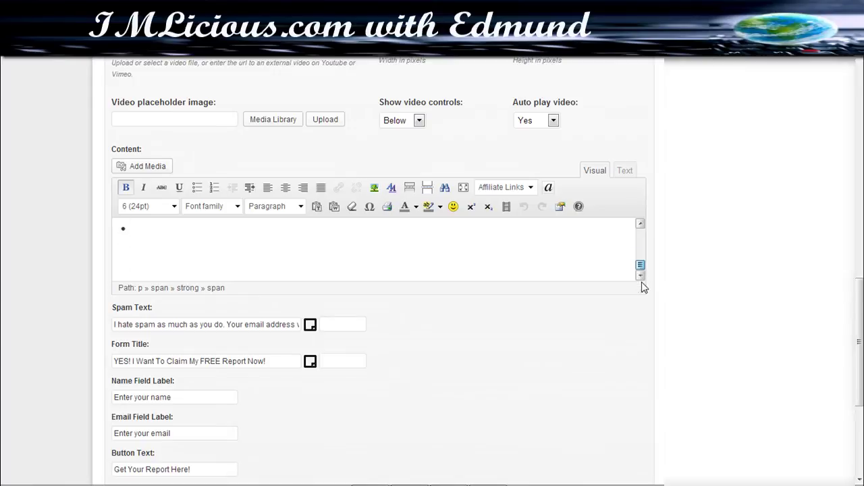
click(641, 225)
scroll(569, 244, down, 3)
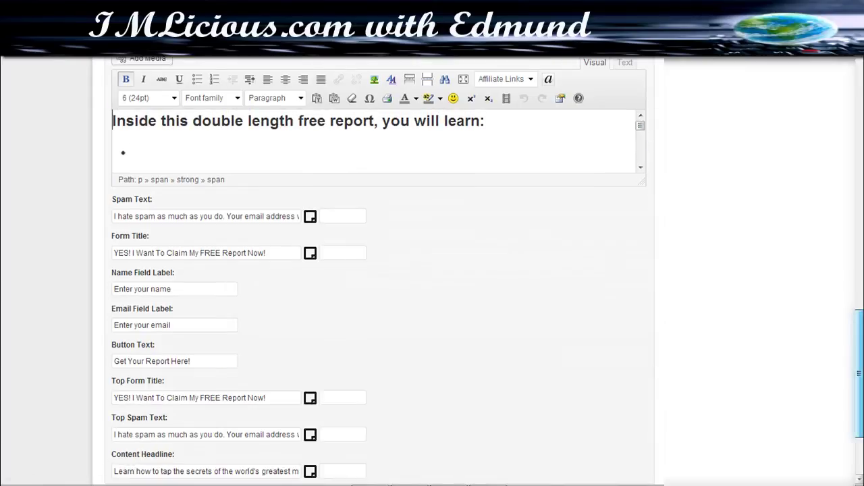
scroll(378, 270, down, 3)
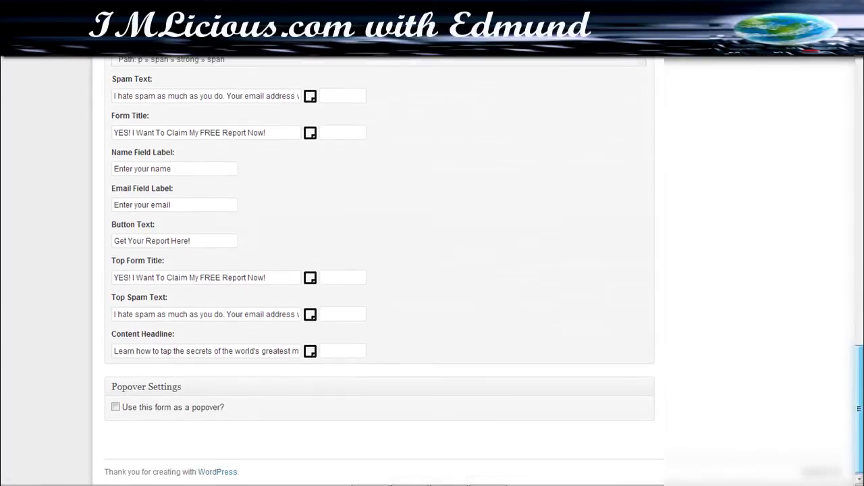
scroll(378, 270, up, 3)
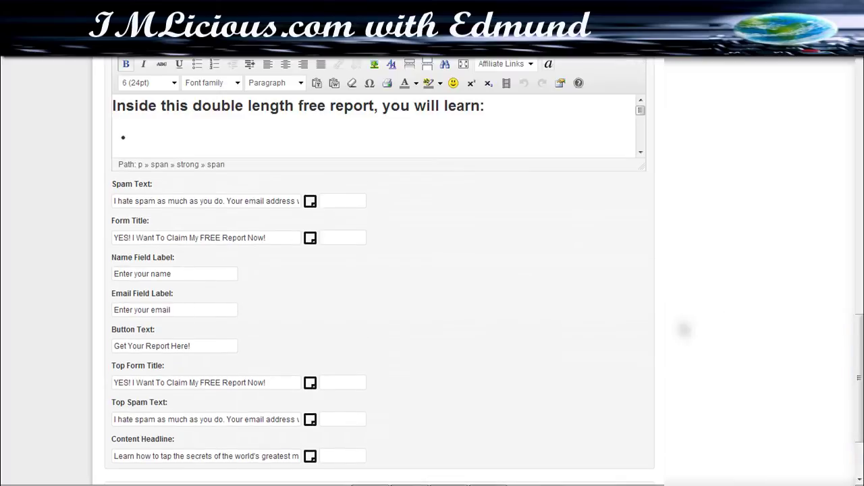
drag(859, 368, 859, 181)
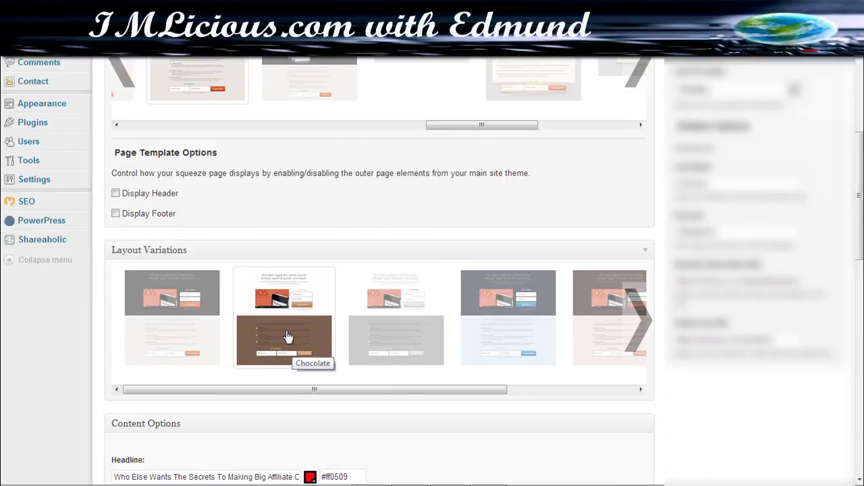
drag(860, 238, 859, 181)
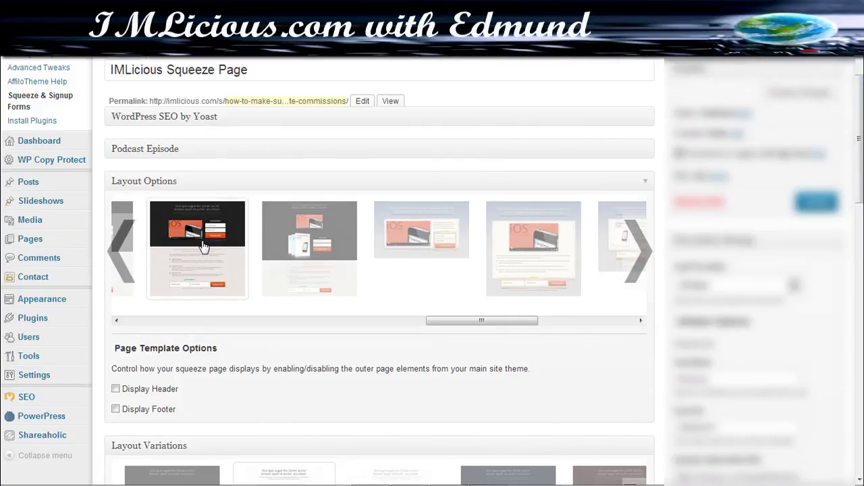
scroll(857, 149, up, 2)
Preview the IMLicious Squeeze Page, look through it down to the lower sign-up form, and pause its video.
click(763, 186)
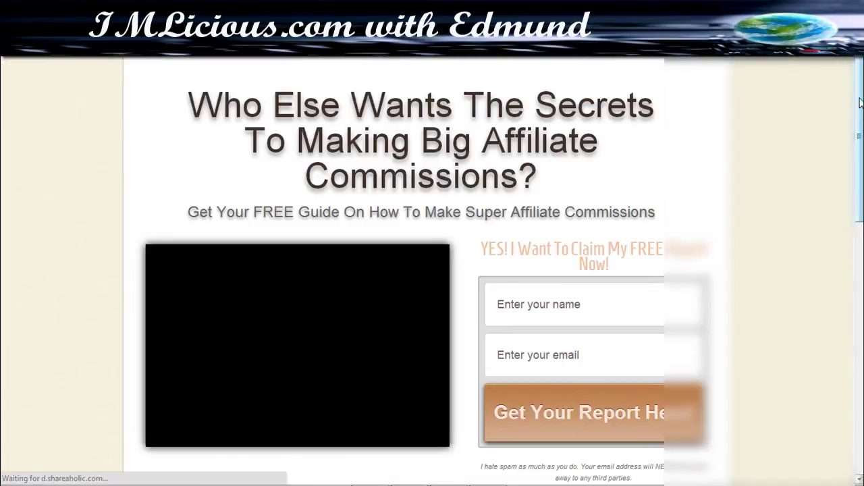
scroll(515, 223, down, 10)
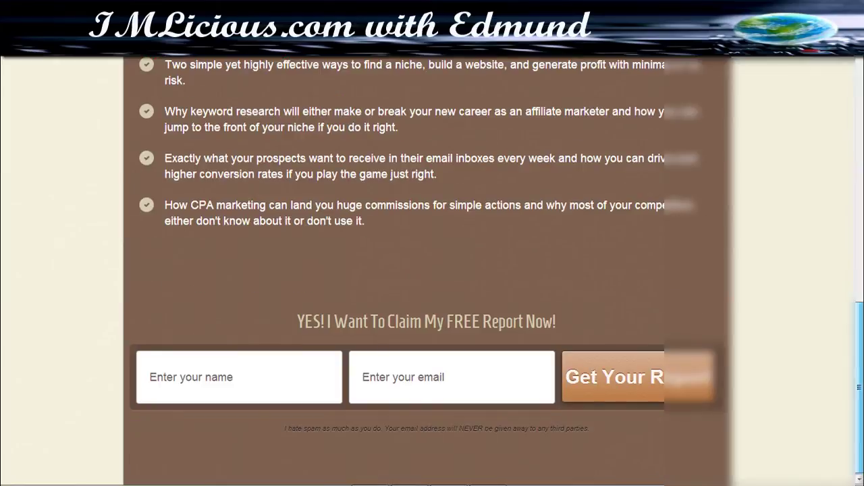
scroll(432, 270, up, 7)
scroll(432, 270, up, 2)
scroll(202, 434, up, 3)
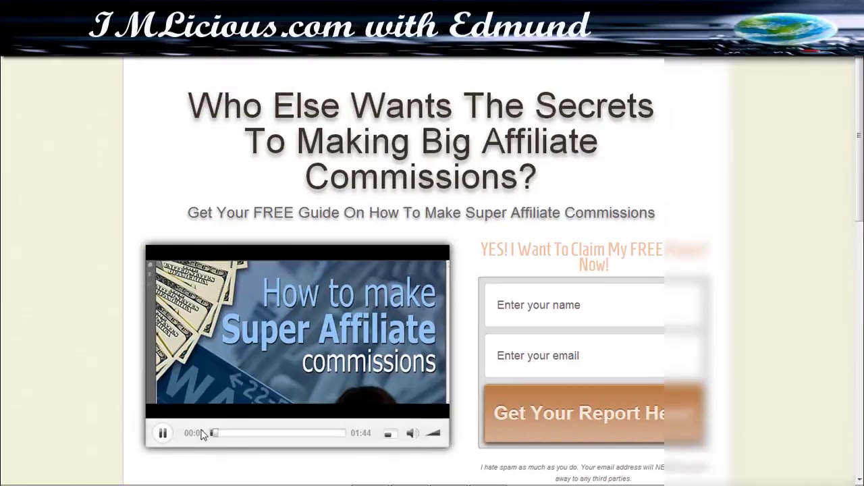
click(163, 435)
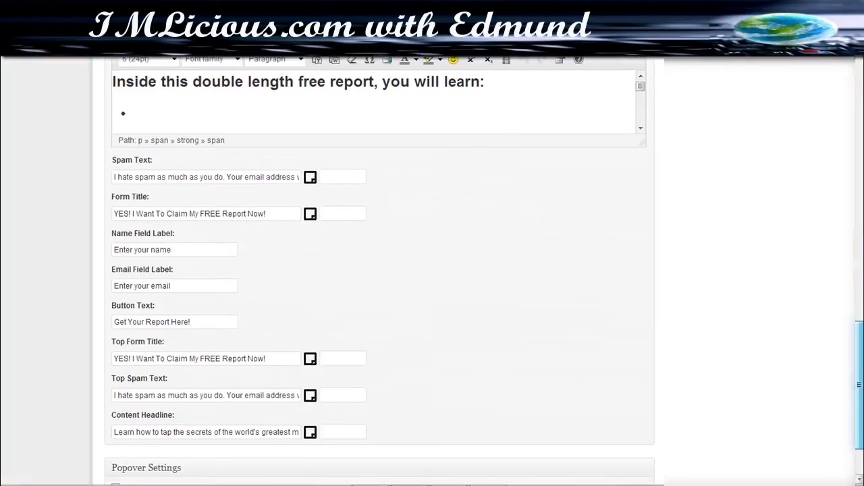
Review the squeeze page's headline and video settings, and check the Auto play video choices without changing them.
scroll(378, 270, down, 1)
scroll(378, 270, up, 5)
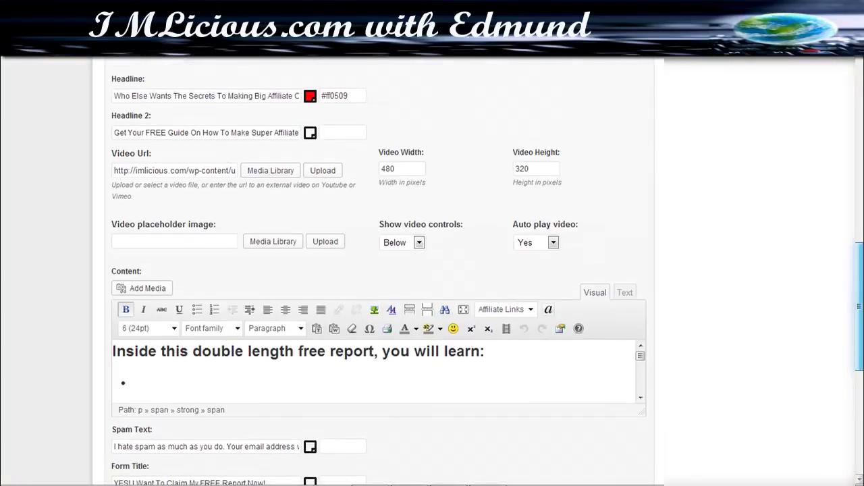
scroll(299, 187, up, 2)
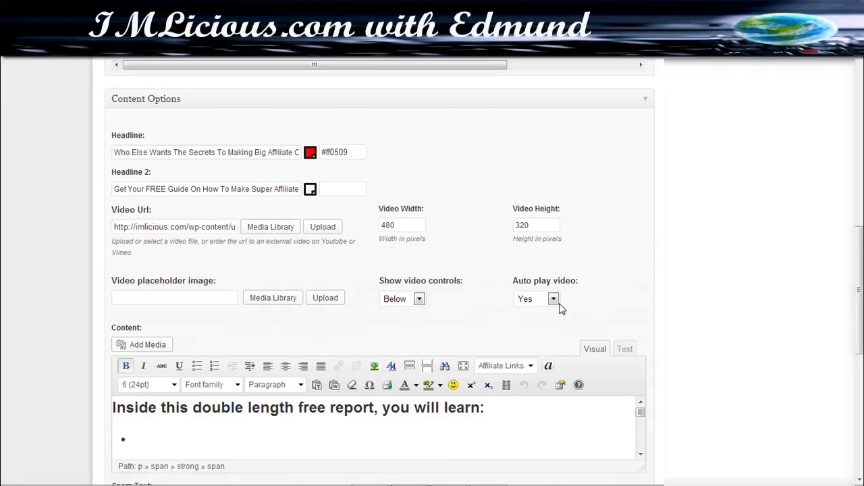
click(537, 305)
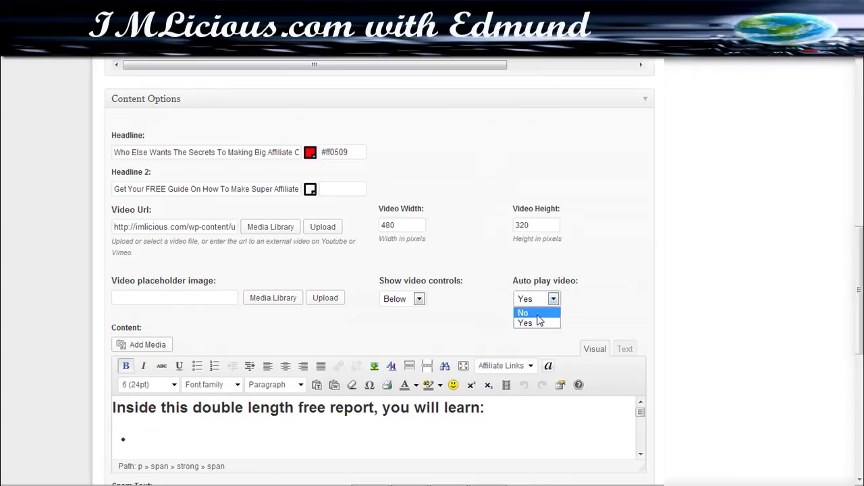
click(662, 300)
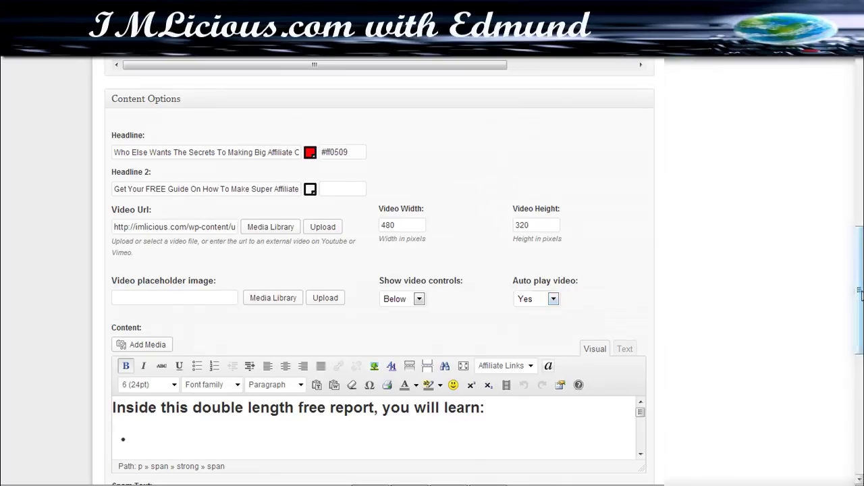
scroll(560, 305, down, 5)
scroll(378, 270, down, 5)
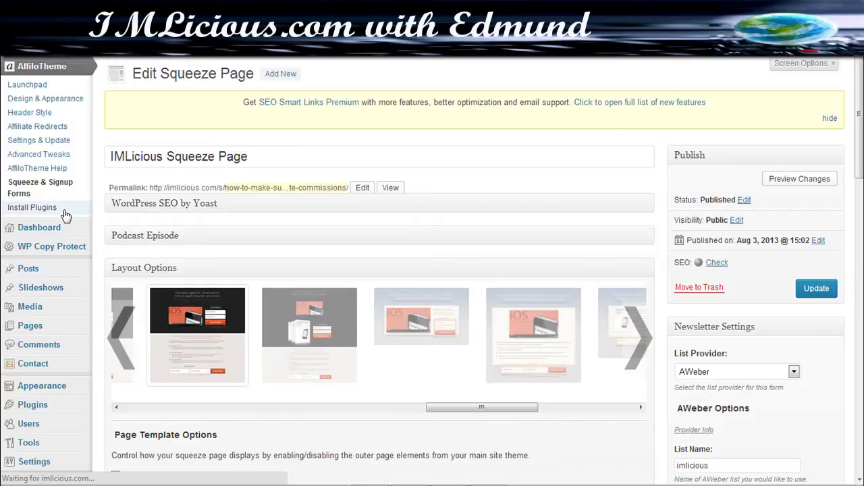
Open AffiloTheme's list of recommended plugins, and look at the social share buttons on the site's home page.
click(66, 215)
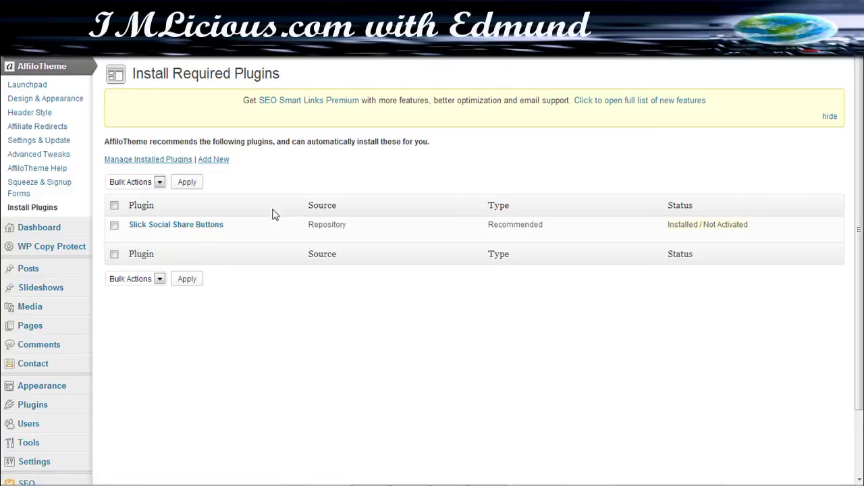
mouse_move(210, 237)
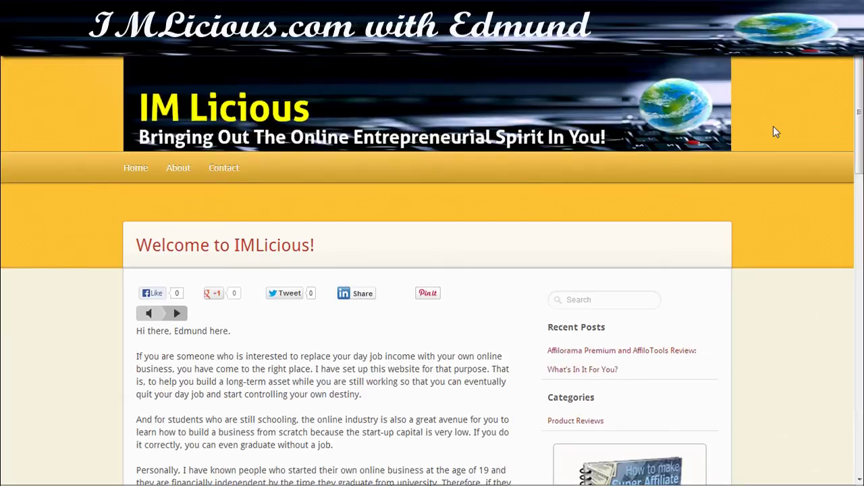
drag(859, 131, 861, 237)
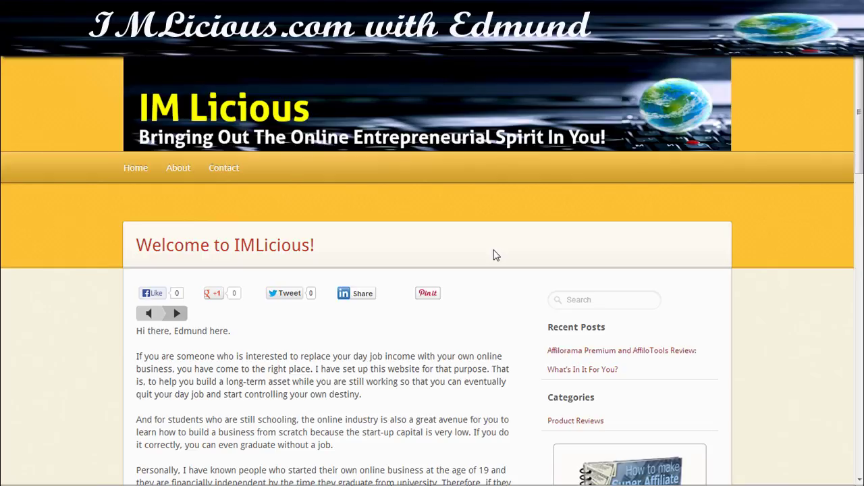